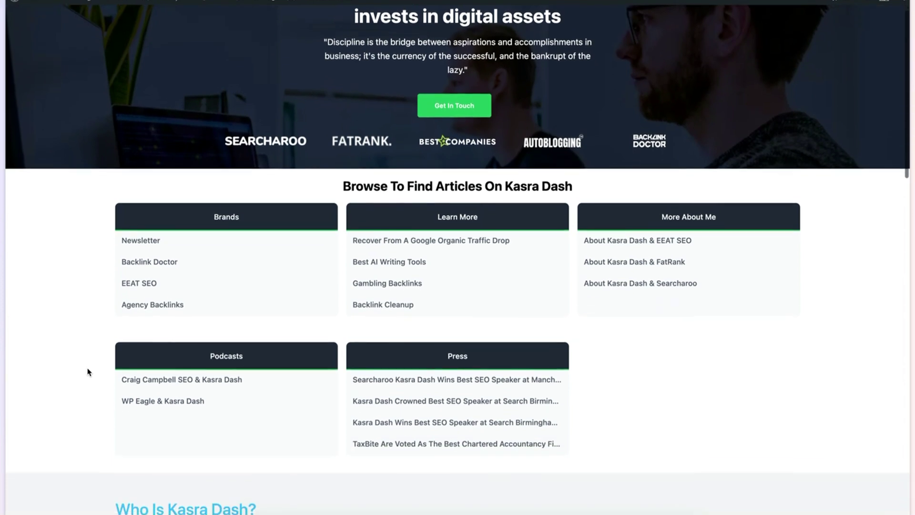
{"action": "scroll", "coordinate": [88, 371], "scroll_direction": "down", "scroll_amount": 10}
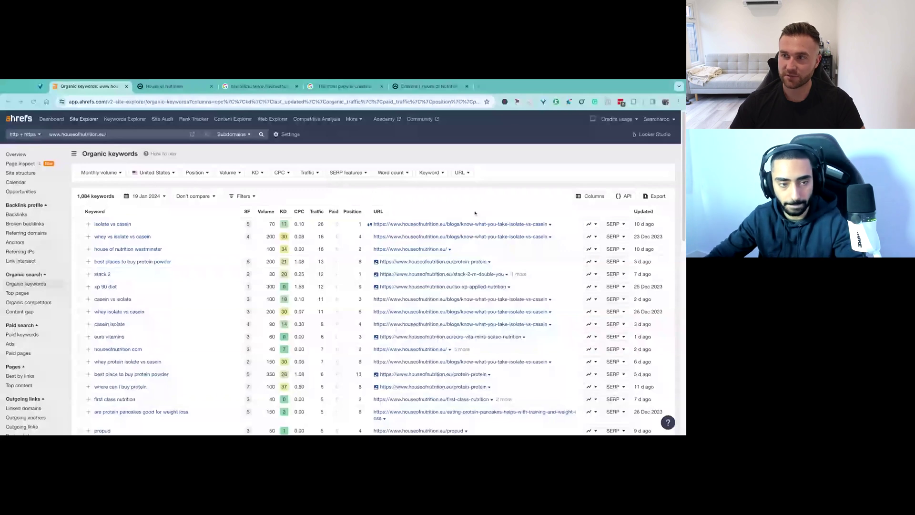
{"action": "left_click", "coordinate": [166, 89]}
{"action": "scroll", "coordinate": [377, 323], "scroll_direction": "down", "scroll_amount": 1}
{"action": "scroll", "coordinate": [377, 323], "scroll_direction": "down", "scroll_amount": 5}
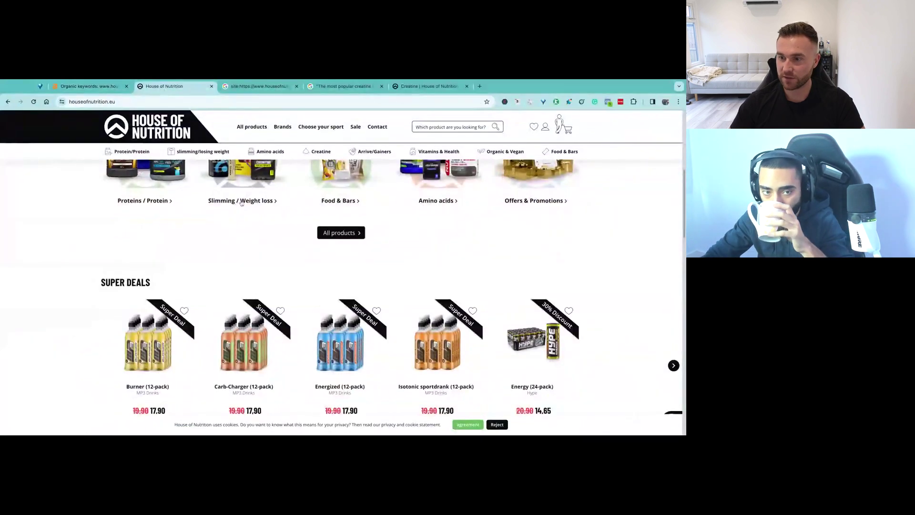
{"action": "scroll", "coordinate": [399, 283], "scroll_direction": "down", "scroll_amount": 10}
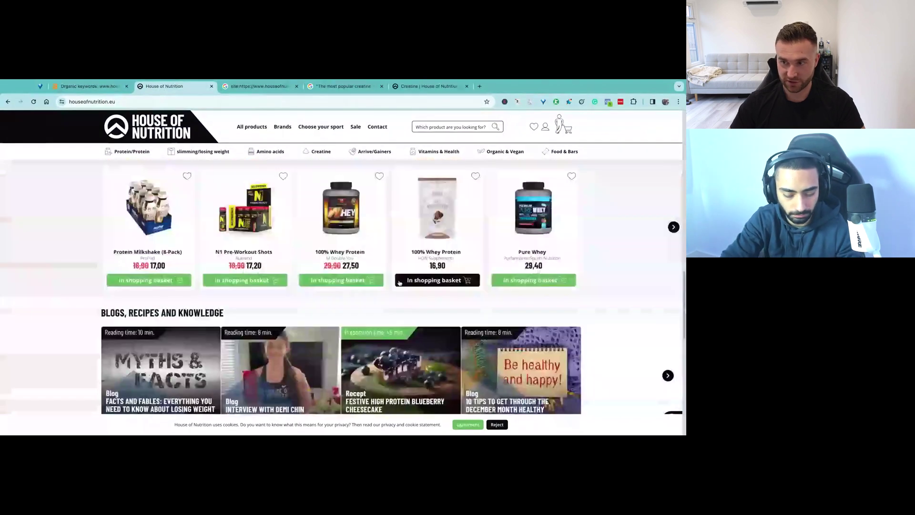
{"action": "scroll", "coordinate": [400, 282], "scroll_direction": "down", "scroll_amount": 6}
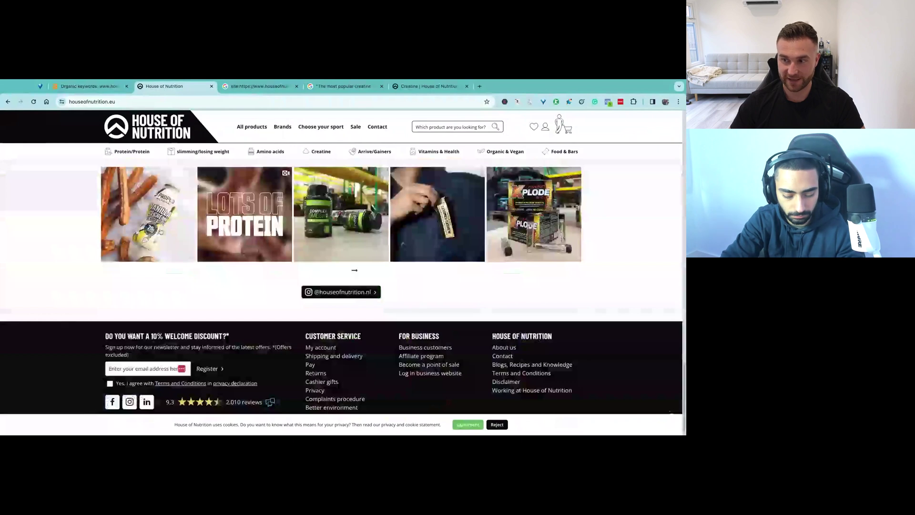
{"action": "scroll", "coordinate": [176, 314], "scroll_direction": "up", "scroll_amount": 5}
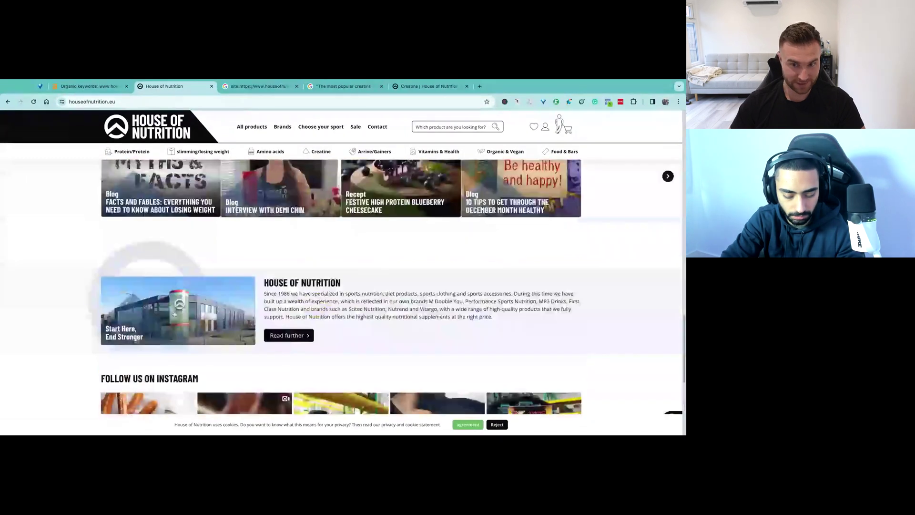
{"action": "scroll", "coordinate": [190, 312], "scroll_direction": "down", "scroll_amount": 5}
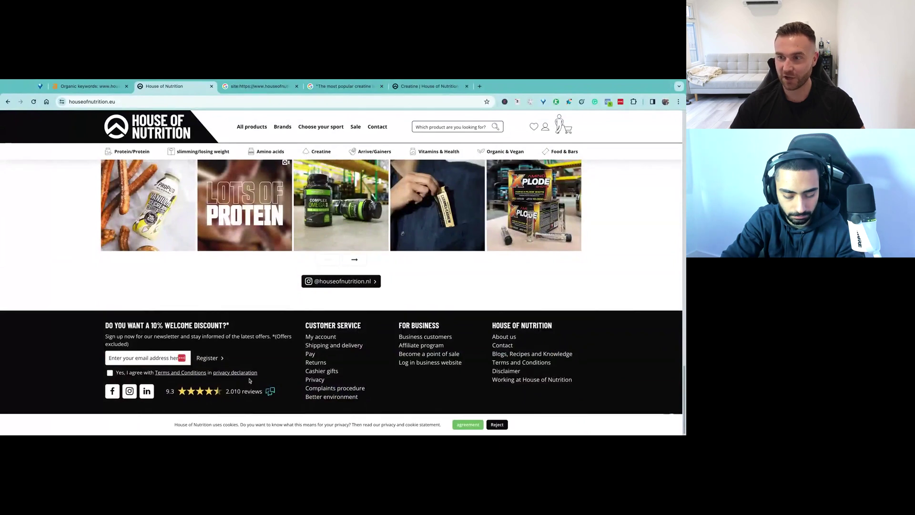
{"action": "scroll", "coordinate": [250, 382], "scroll_direction": "up", "scroll_amount": 6}
{"action": "scroll", "coordinate": [252, 376], "scroll_direction": "up", "scroll_amount": 6}
{"action": "left_click", "coordinate": [88, 86]}
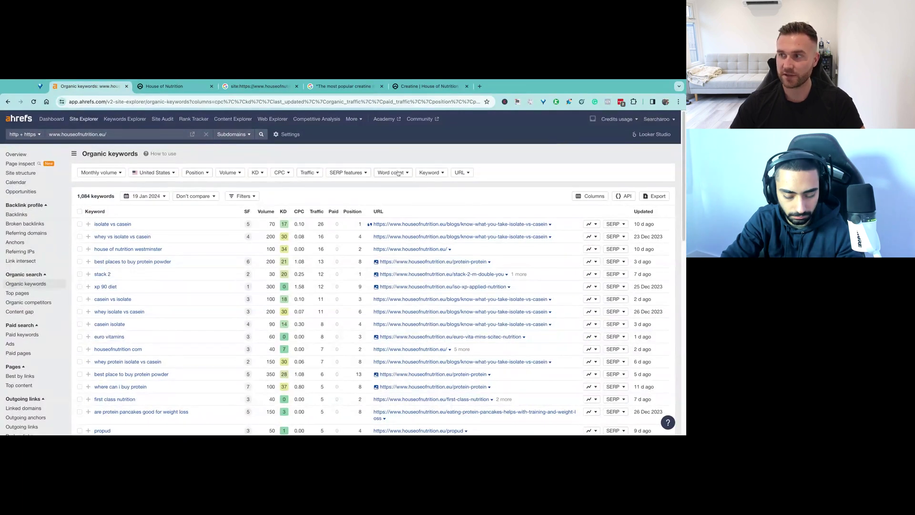
- Sort the organic keywords by ranking position, best positions first
{"action": "left_click", "coordinate": [353, 211]}
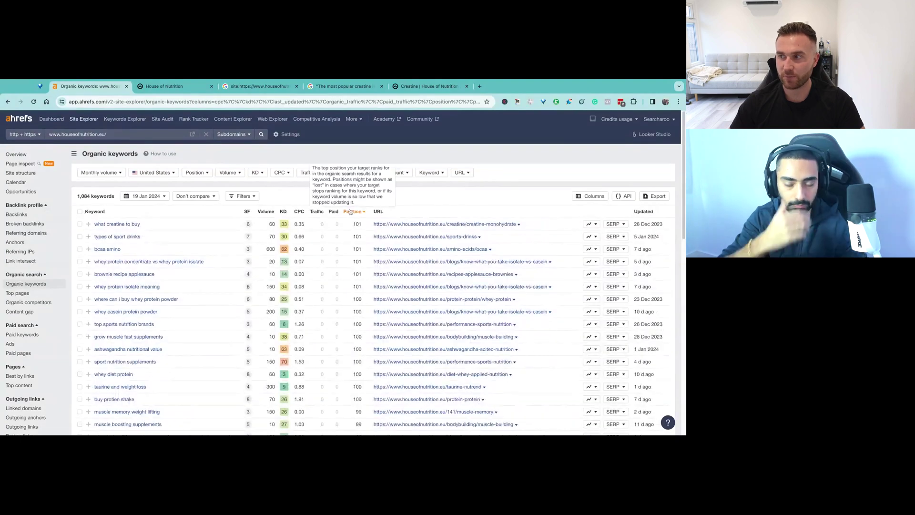
{"action": "left_click", "coordinate": [353, 211]}
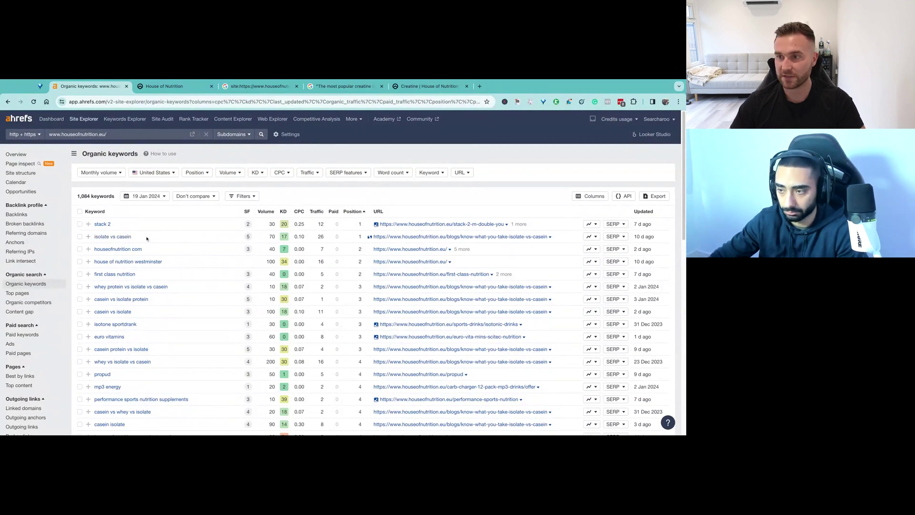
{"action": "scroll", "coordinate": [146, 239], "scroll_direction": "down", "scroll_amount": 3}
{"action": "scroll", "coordinate": [297, 236], "scroll_direction": "down", "scroll_amount": 3}
{"action": "scroll", "coordinate": [334, 241], "scroll_direction": "up", "scroll_amount": 4}
{"action": "scroll", "coordinate": [334, 243], "scroll_direction": "up", "scroll_amount": 3}
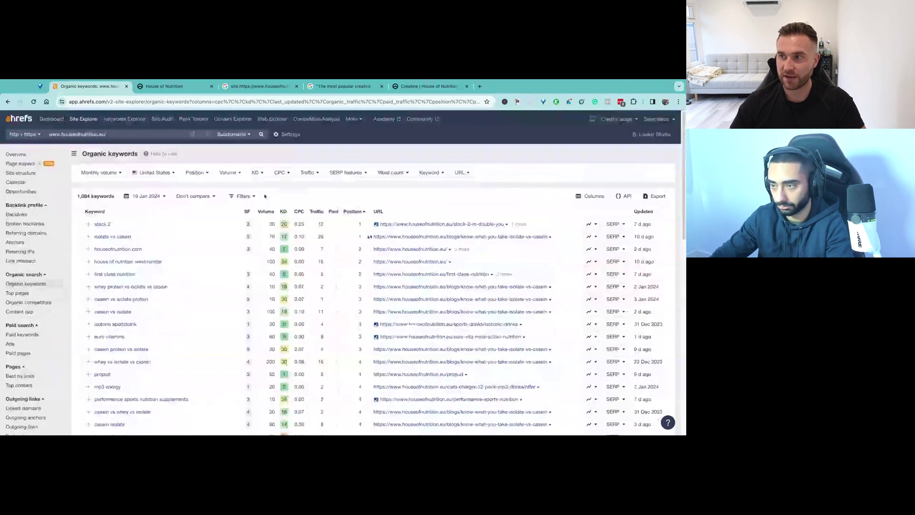
- Filter the keywords to the 279 with a featured snippet on the SERP
{"action": "left_click", "coordinate": [343, 173]}
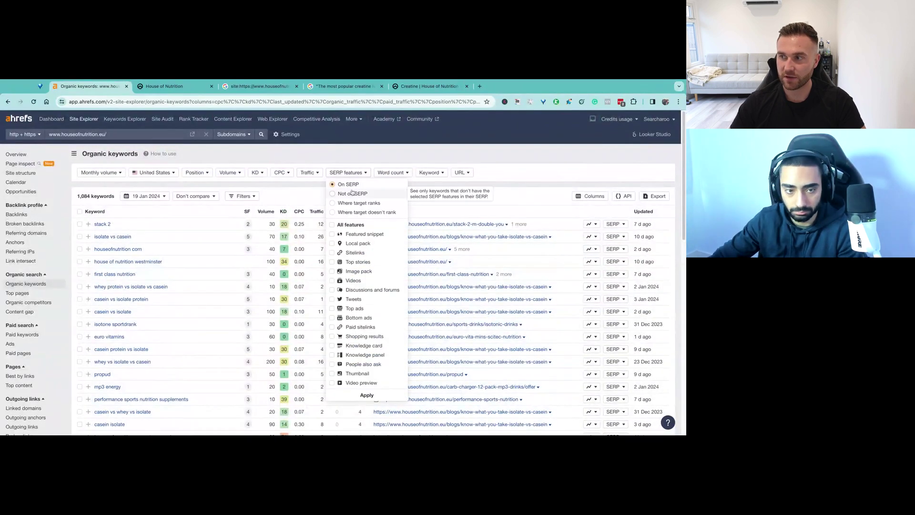
{"action": "left_click", "coordinate": [332, 234]}
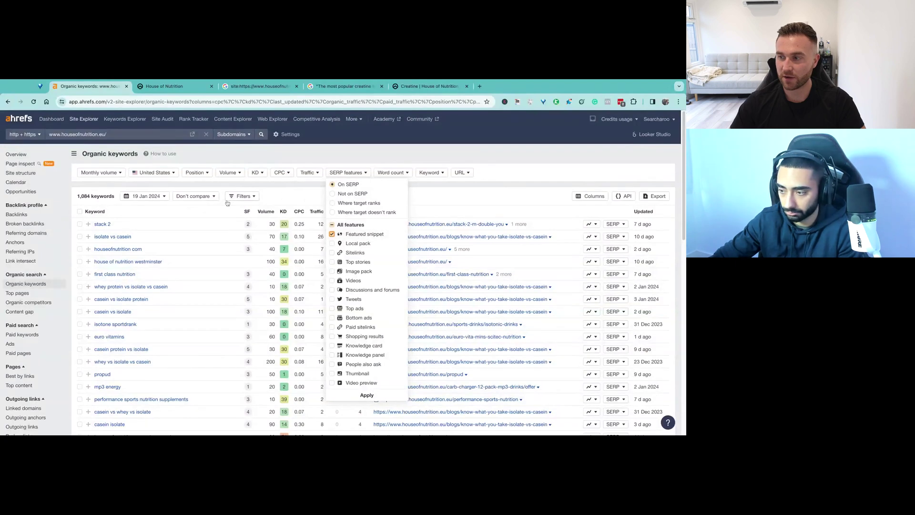
{"action": "left_click", "coordinate": [367, 395]}
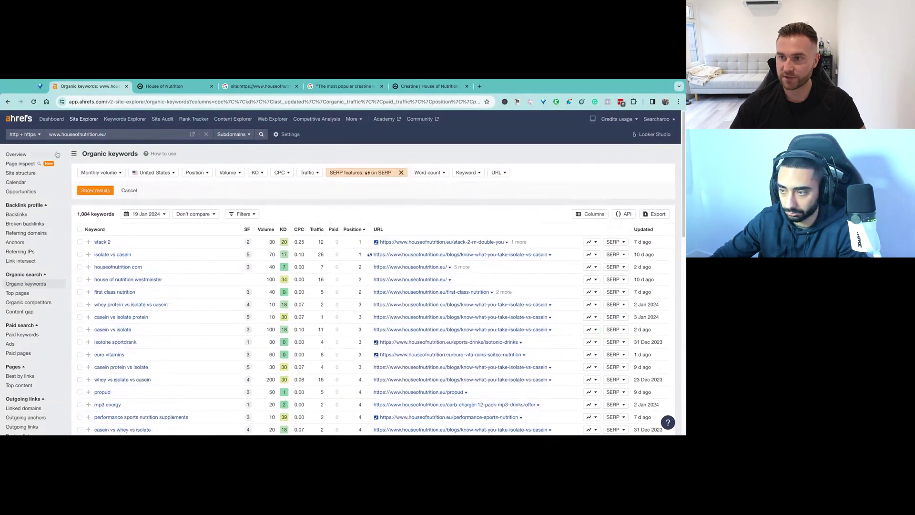
{"action": "left_click", "coordinate": [91, 191]}
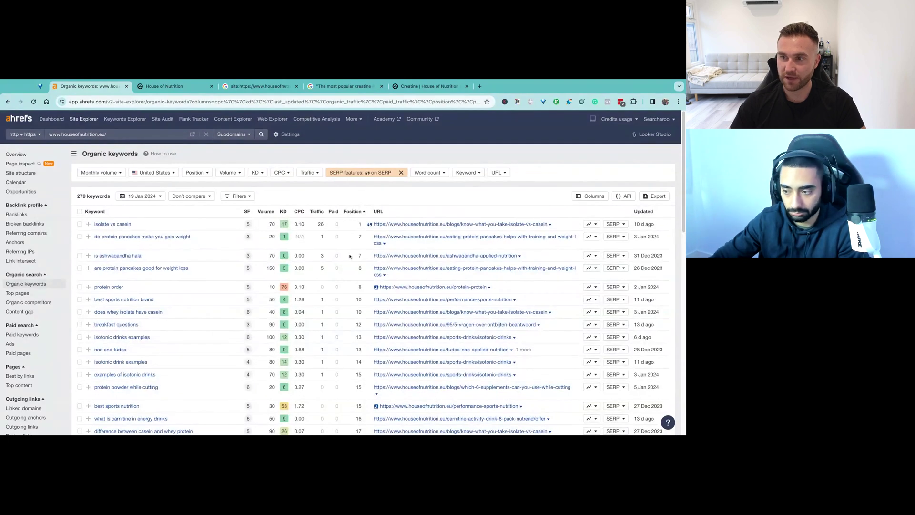
{"action": "left_click_drag", "start_coordinate": [356, 237], "coordinate": [361, 300]}
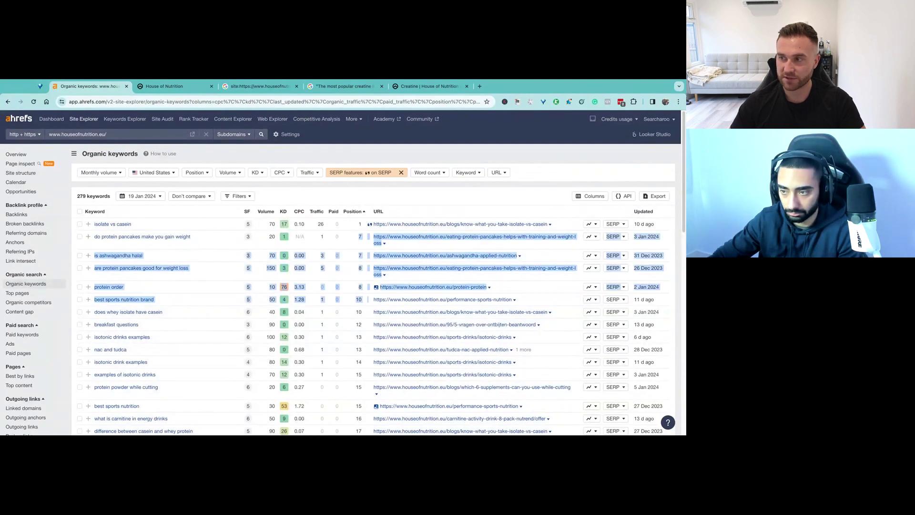
{"action": "left_click", "coordinate": [357, 278]}
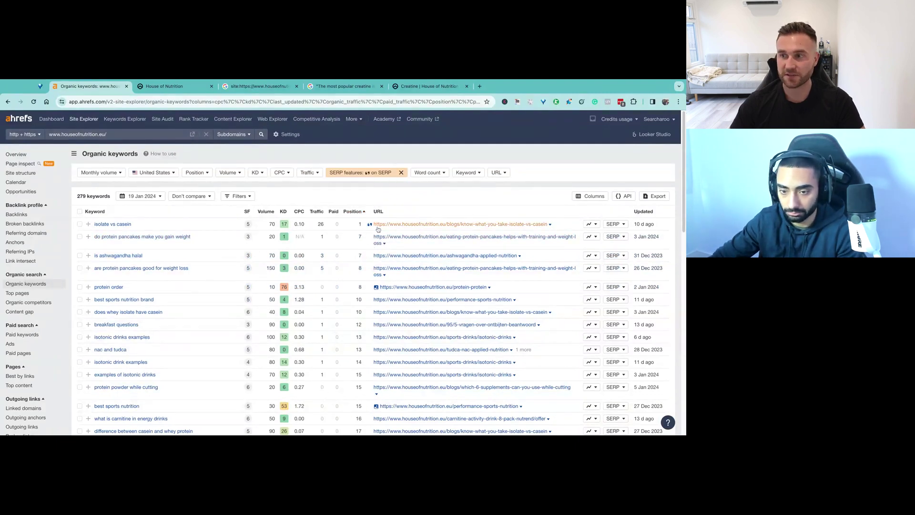
- Flip between the creatine page, Ahrefs and Google tabs, ending on the site:houseofnutrition.eu results
{"action": "left_click", "coordinate": [427, 86]}
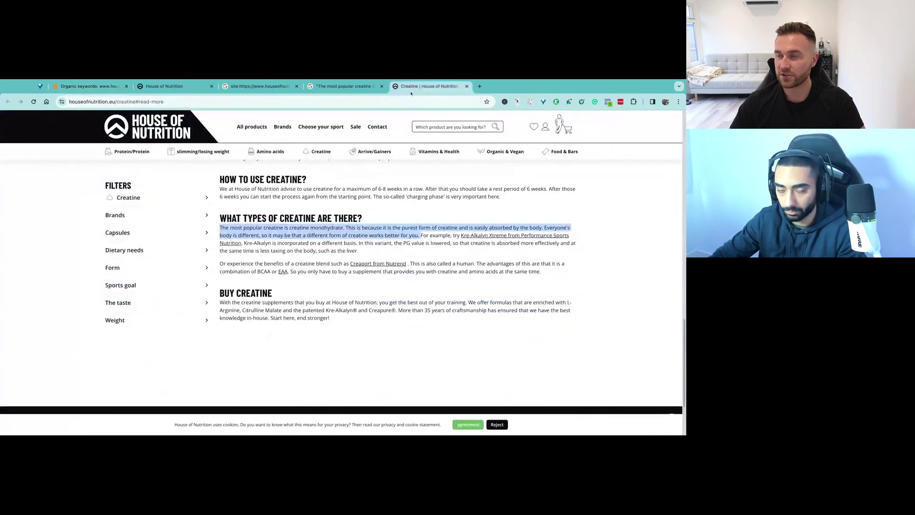
{"action": "left_click", "coordinate": [270, 88]}
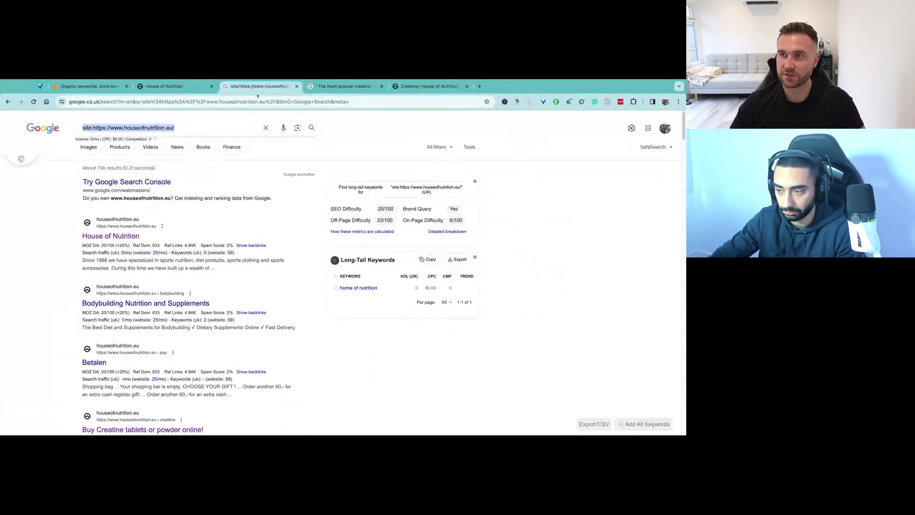
{"action": "left_click", "coordinate": [107, 87]}
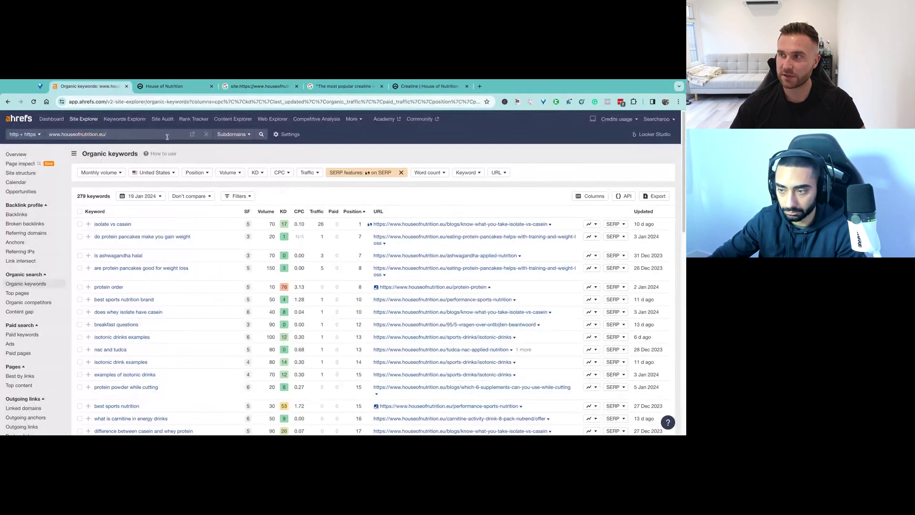
{"action": "left_click", "coordinate": [377, 87]}
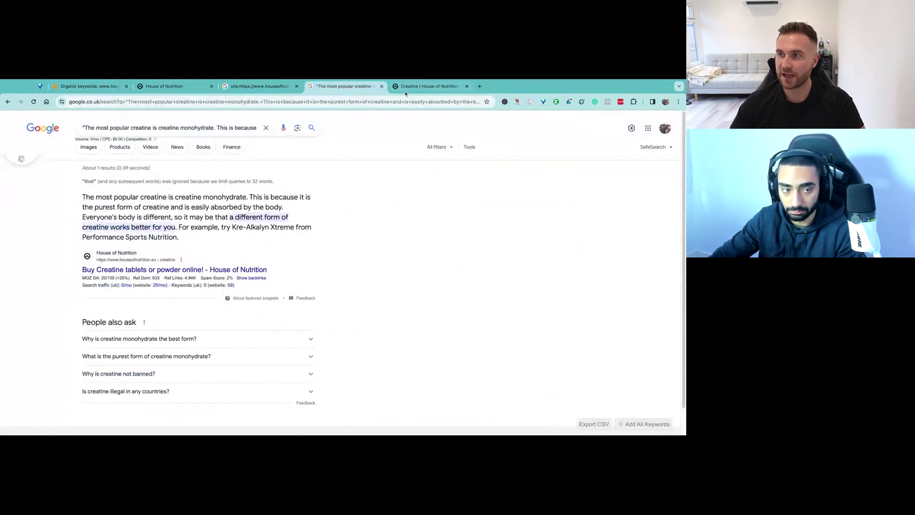
{"action": "left_click", "coordinate": [247, 87]}
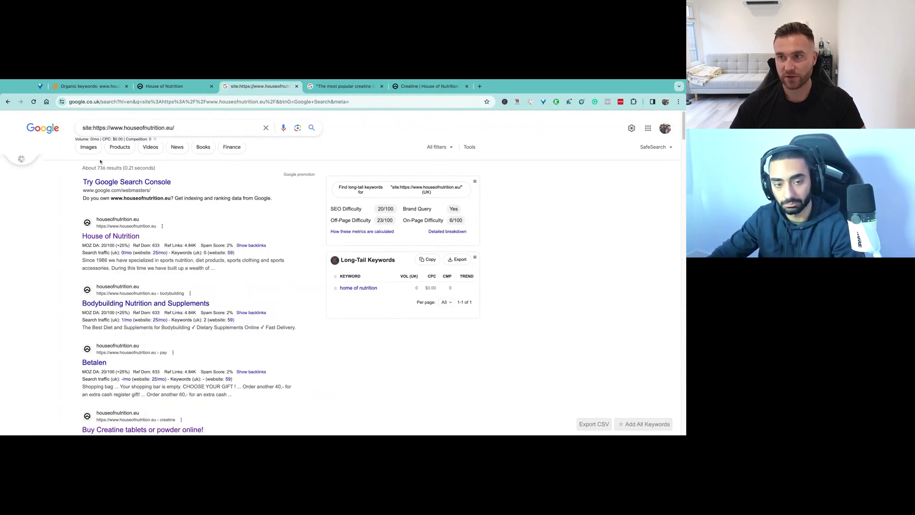
- Scroll through the site: results, then bring up the quoted creatine-sentence search
{"action": "scroll", "coordinate": [164, 318], "scroll_direction": "down", "scroll_amount": 15}
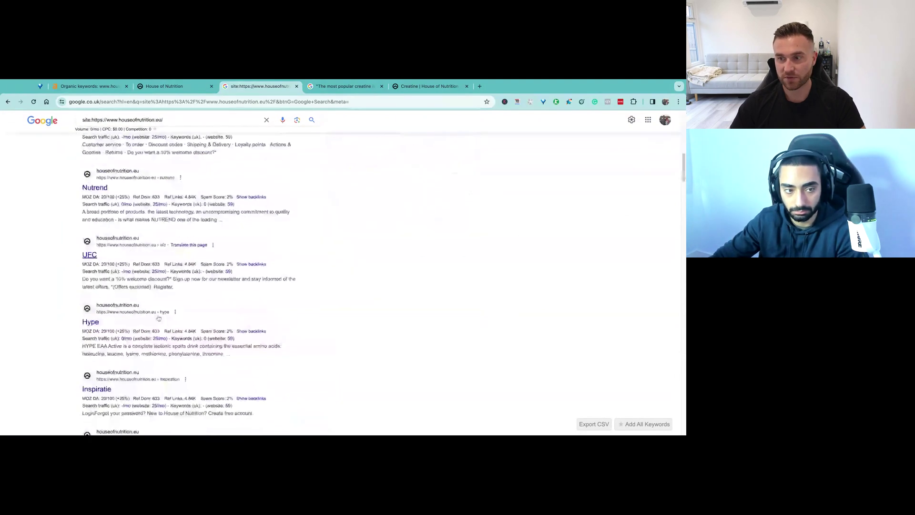
{"action": "scroll", "coordinate": [164, 318], "scroll_direction": "down", "scroll_amount": 10}
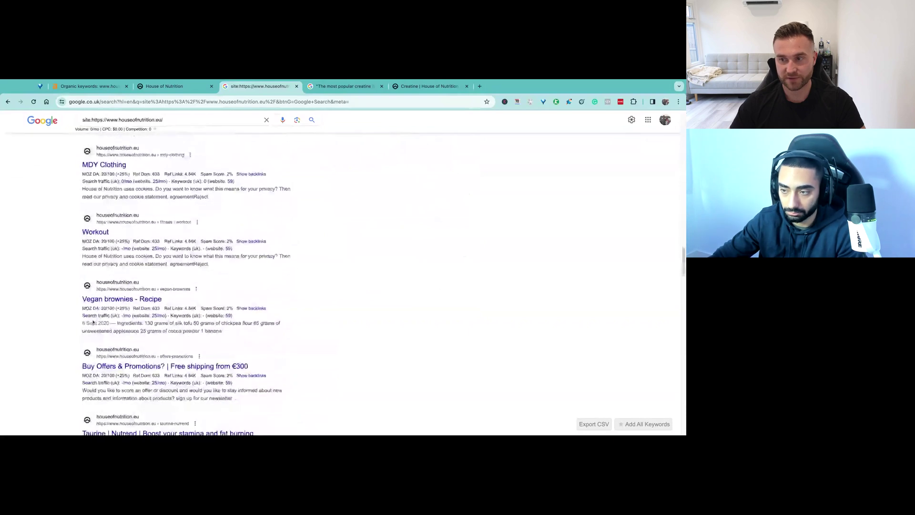
{"action": "scroll", "coordinate": [113, 350], "scroll_direction": "down", "scroll_amount": 8}
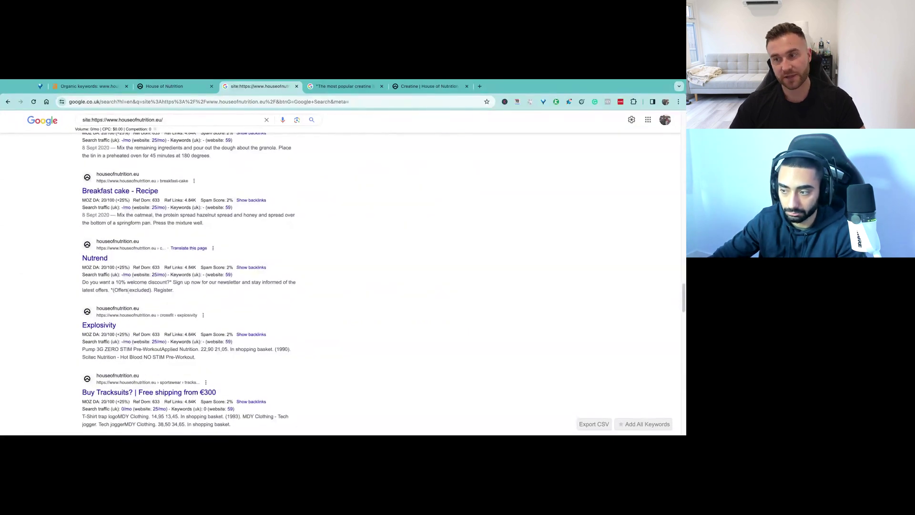
{"action": "scroll", "coordinate": [125, 305], "scroll_direction": "down", "scroll_amount": 2}
{"action": "scroll", "coordinate": [124, 305], "scroll_direction": "down", "scroll_amount": 3}
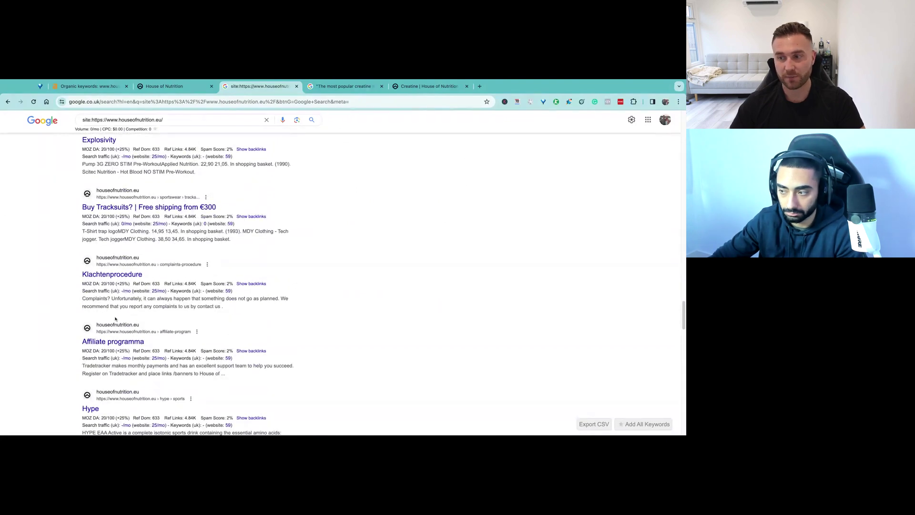
{"action": "scroll", "coordinate": [116, 319], "scroll_direction": "down", "scroll_amount": 4}
{"action": "scroll", "coordinate": [166, 290], "scroll_direction": "down", "scroll_amount": 4}
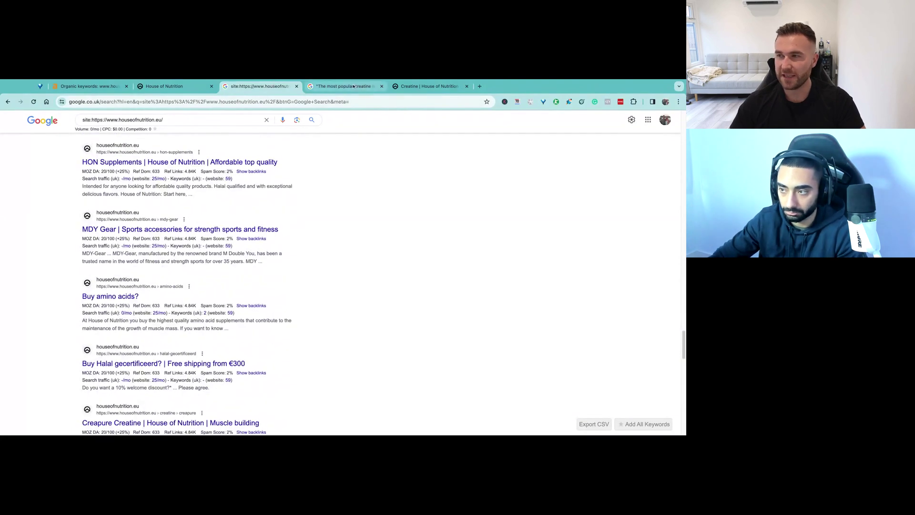
{"action": "scroll", "coordinate": [286, 205], "scroll_direction": "up", "scroll_amount": 15}
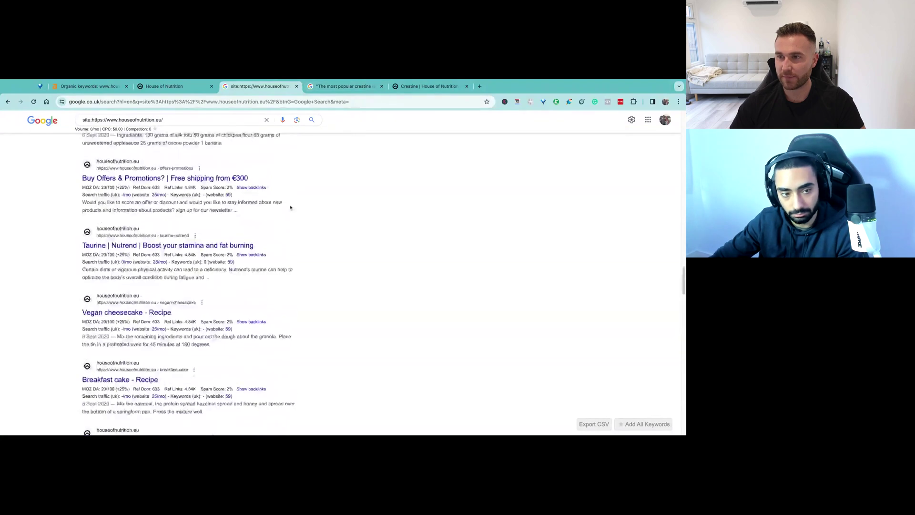
{"action": "scroll", "coordinate": [284, 197], "scroll_direction": "up", "scroll_amount": 20}
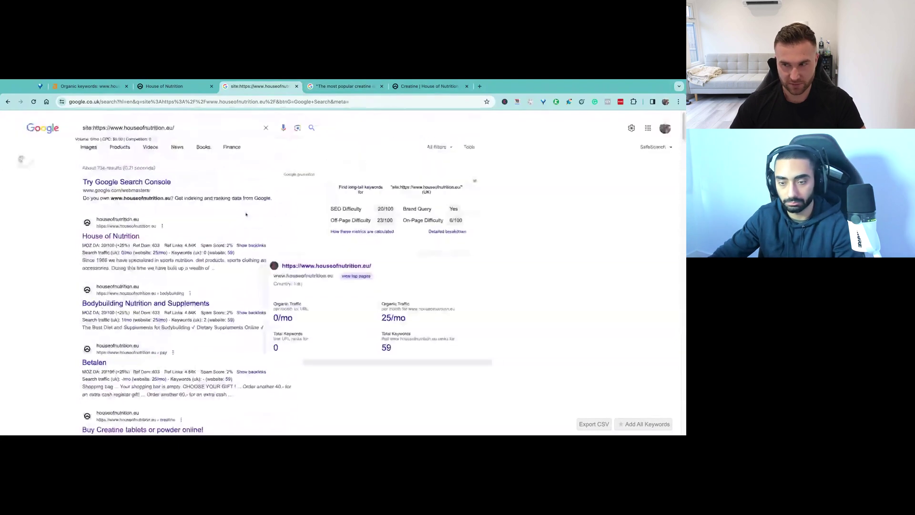
{"action": "left_click", "coordinate": [343, 86]}
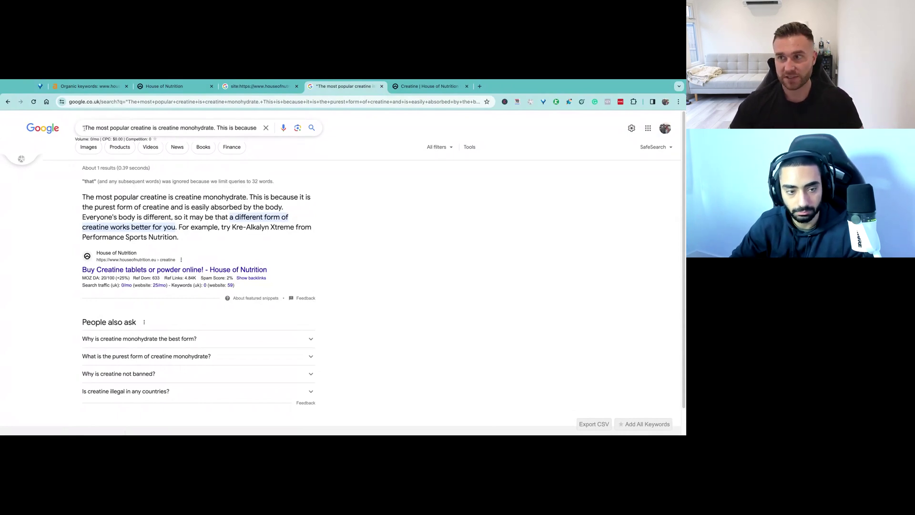
- Inspect the quoted creatine query and House of Nutrition's single featured-snippet result
{"action": "left_click_drag", "start_coordinate": [83, 128], "coordinate": [234, 129]}
{"action": "left_click", "coordinate": [104, 130]}
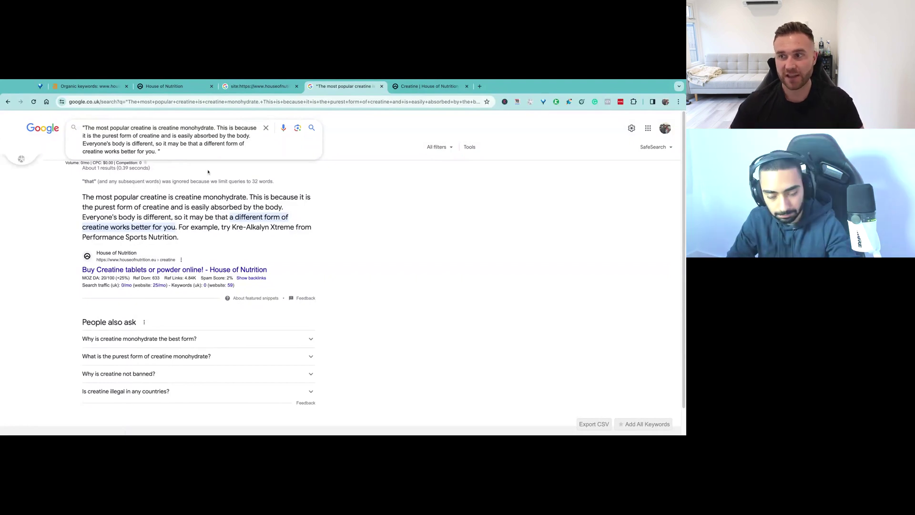
{"action": "left_click", "coordinate": [238, 198]}
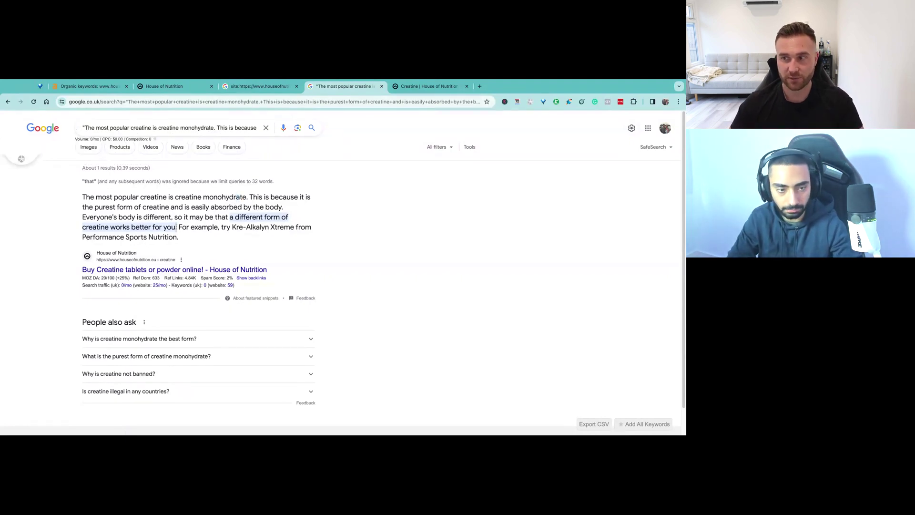
{"action": "triple_click", "coordinate": [249, 286]}
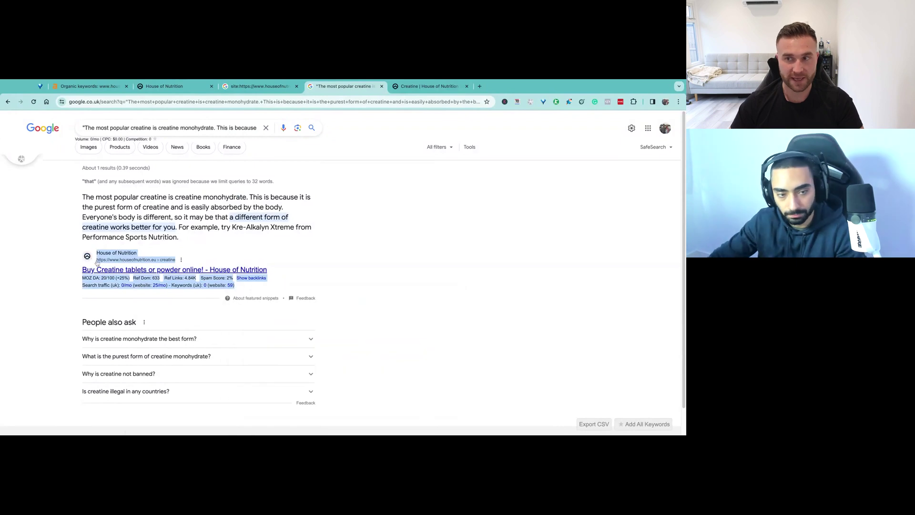
{"action": "left_click", "coordinate": [124, 208]}
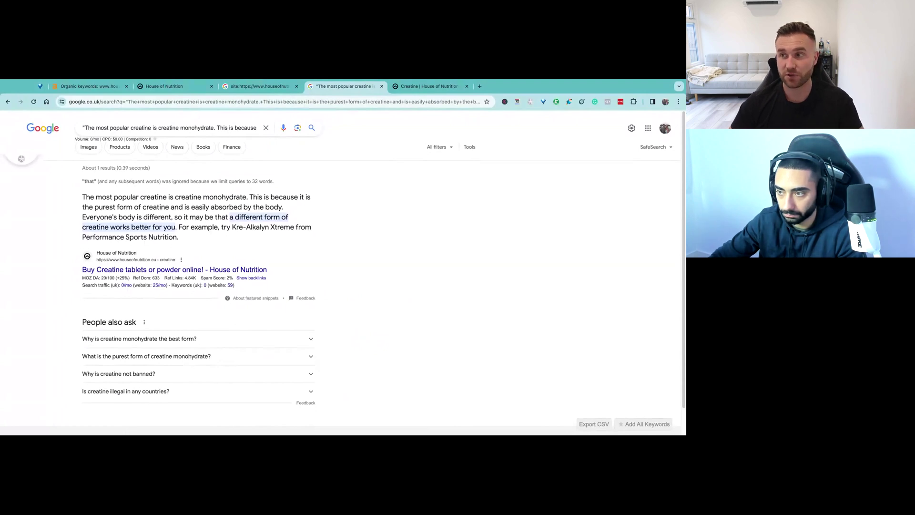
- Scroll the site: results and briefly open the Vegan cheesecake recipe page
{"action": "left_click", "coordinate": [259, 86]}
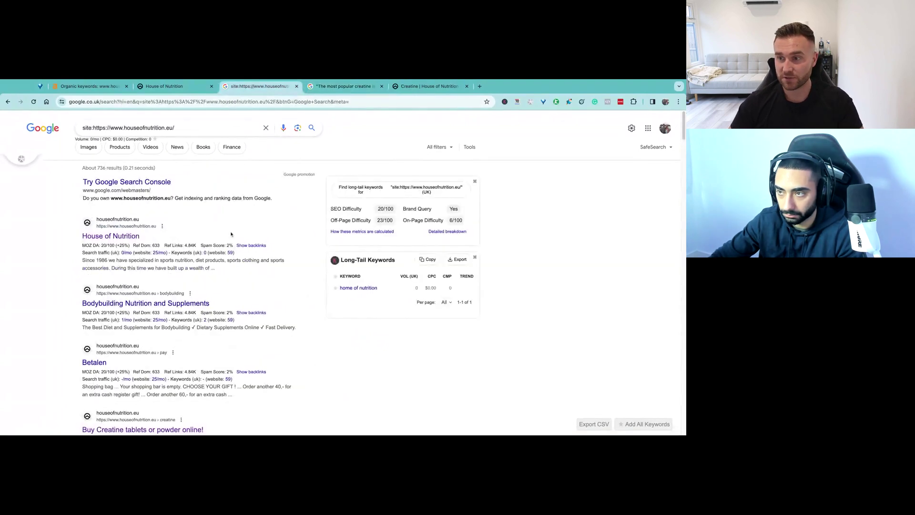
{"action": "scroll", "coordinate": [235, 239], "scroll_direction": "down", "scroll_amount": 5}
{"action": "scroll", "coordinate": [235, 238], "scroll_direction": "down", "scroll_amount": 11}
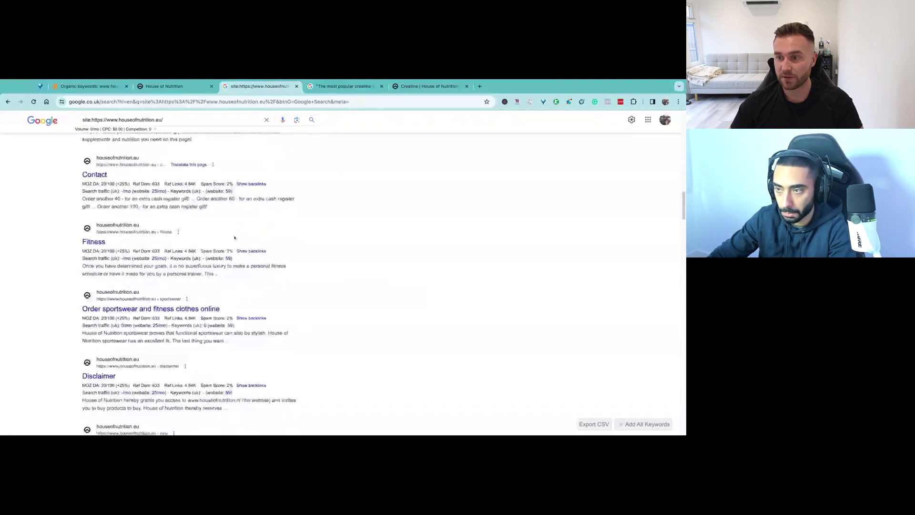
{"action": "scroll", "coordinate": [172, 300], "scroll_direction": "down", "scroll_amount": 10}
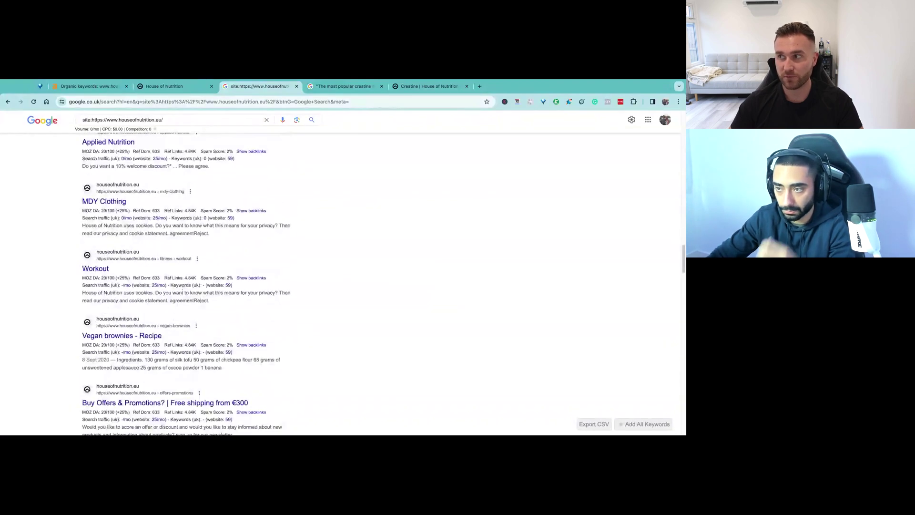
{"action": "scroll", "coordinate": [173, 272], "scroll_direction": "down", "scroll_amount": 5}
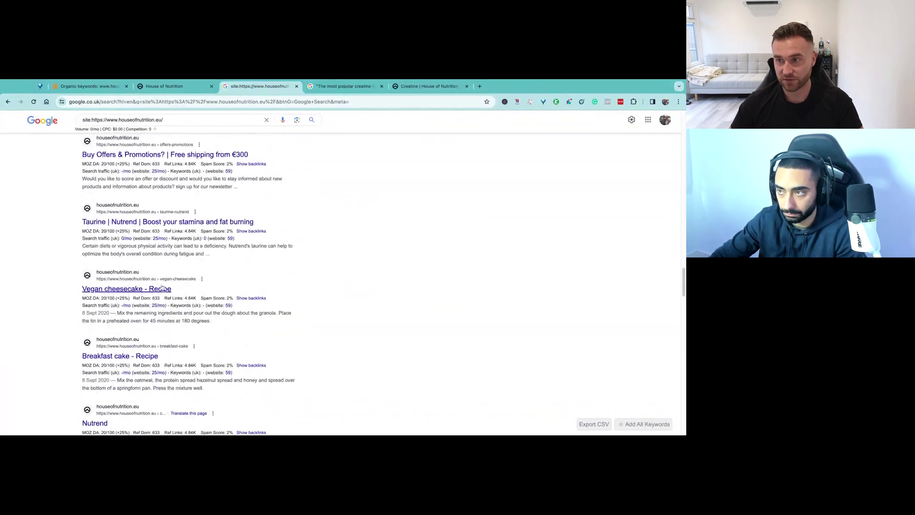
{"action": "left_click", "coordinate": [161, 288]}
{"action": "scroll", "coordinate": [333, 262], "scroll_direction": "down", "scroll_amount": 5}
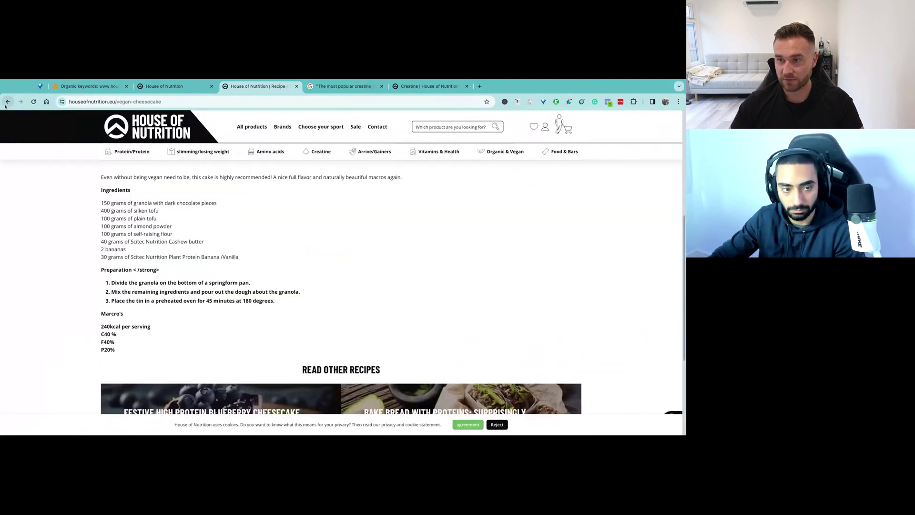
{"action": "left_click", "coordinate": [8, 102]}
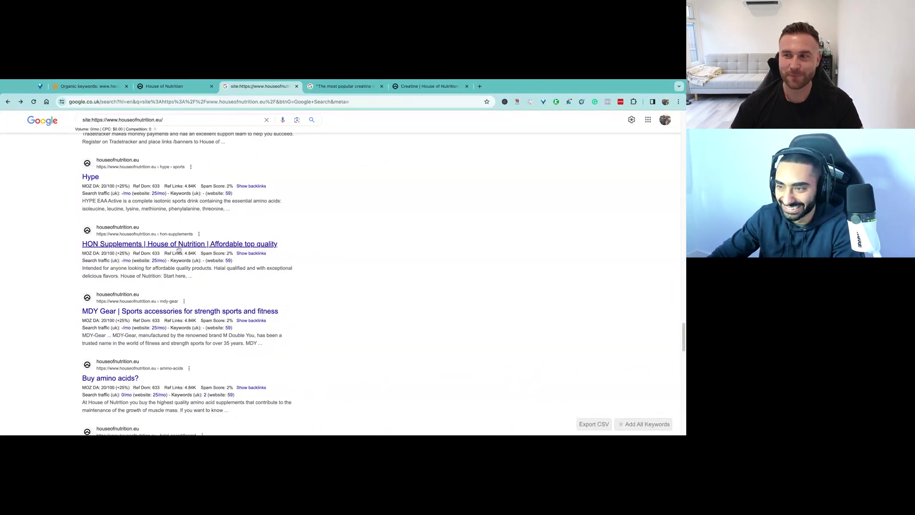
- Open the HON Supplements collection page and copy its bottom description paragraph
{"action": "left_click", "coordinate": [178, 246]}
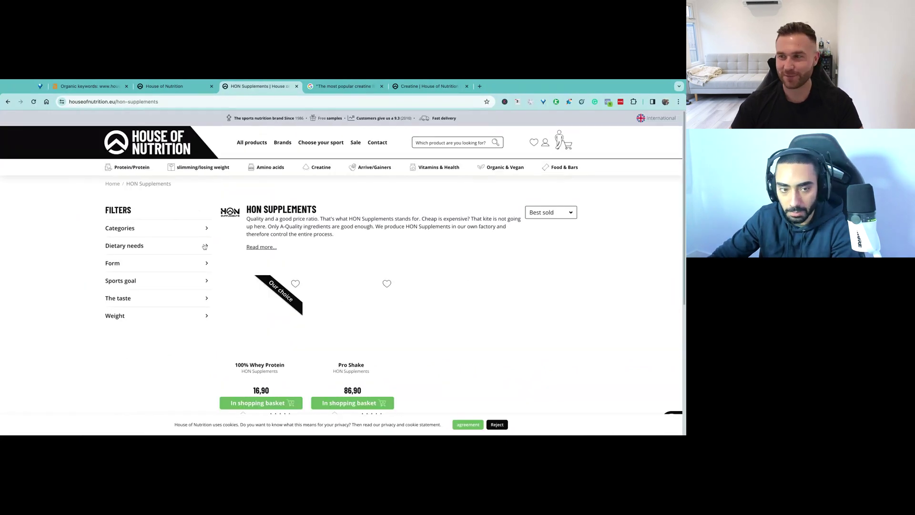
{"action": "scroll", "coordinate": [252, 255], "scroll_direction": "down", "scroll_amount": 5}
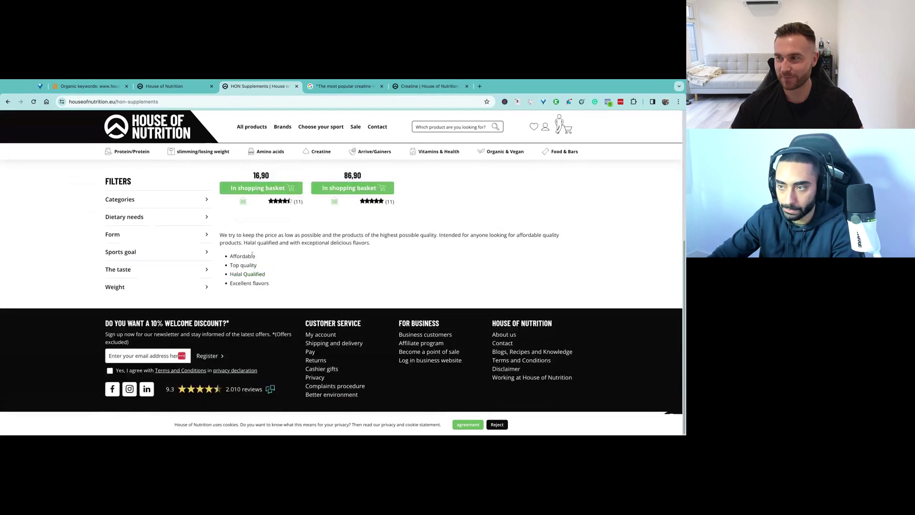
{"action": "scroll", "coordinate": [400, 264], "scroll_direction": "up", "scroll_amount": 1}
{"action": "left_click_drag", "start_coordinate": [237, 278], "coordinate": [377, 287]}
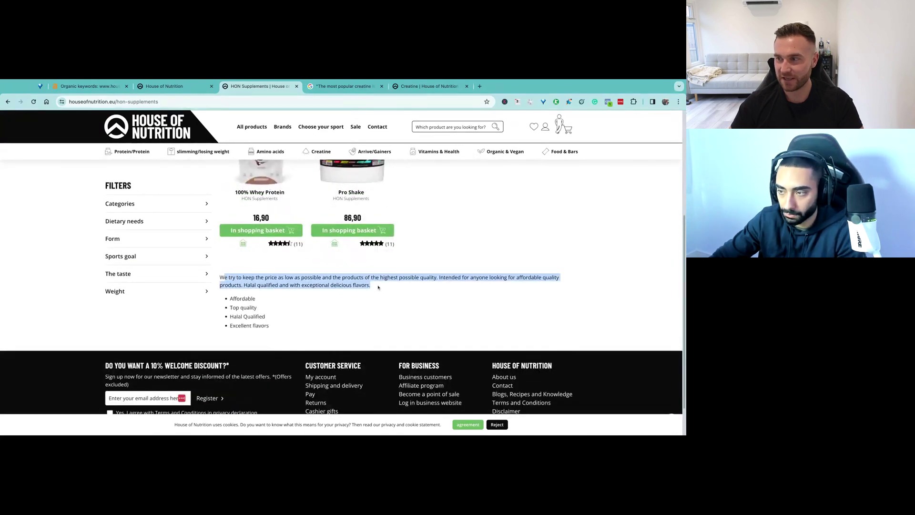
{"action": "scroll", "coordinate": [348, 262], "scroll_direction": "up", "scroll_amount": 4}
{"action": "left_click", "coordinate": [262, 246]}
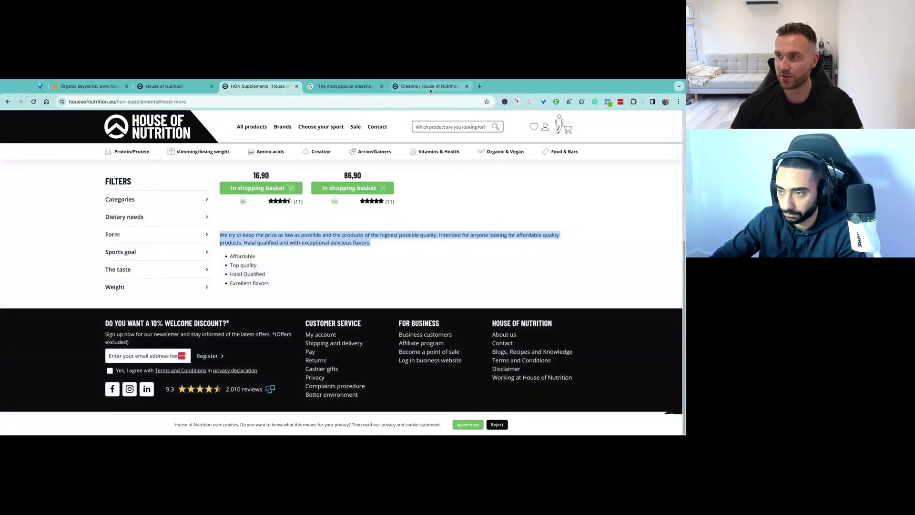
- Run an exact-phrase Google search for the copied HON Supplements description
{"action": "left_click", "coordinate": [402, 88]}
{"action": "left_click", "coordinate": [346, 90]}
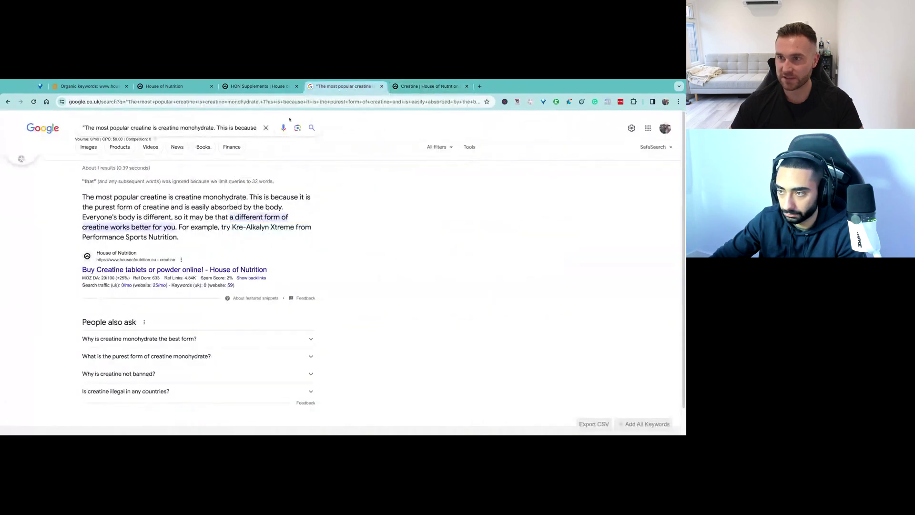
{"action": "left_click", "coordinate": [142, 127]}
{"action": "key", "text": "ctrl+a"}
{"action": "type", "text": "\""}
{"action": "key", "text": "ctrl+v"}
{"action": "key", "text": "Return"}
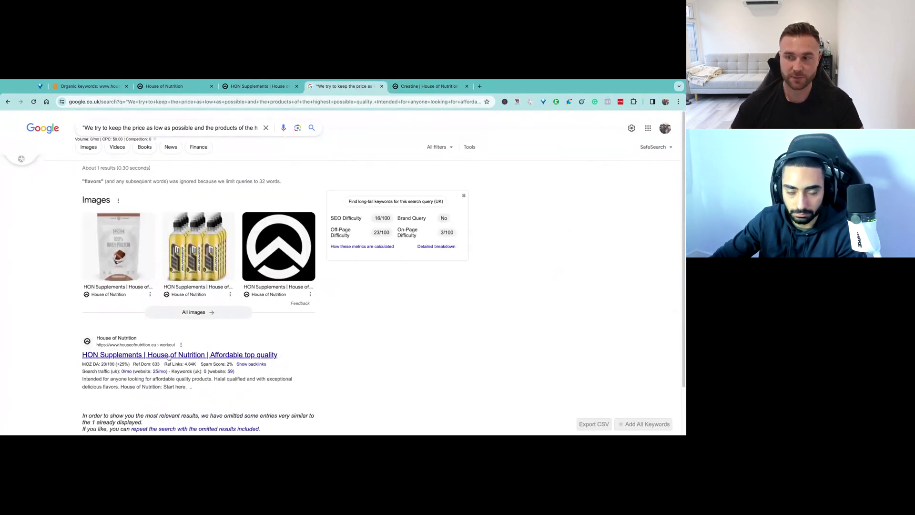
- Include omitted results and open both duplicate HON Supplements pages, viewing /hon-supplements/new
{"action": "left_click", "coordinate": [224, 428]}
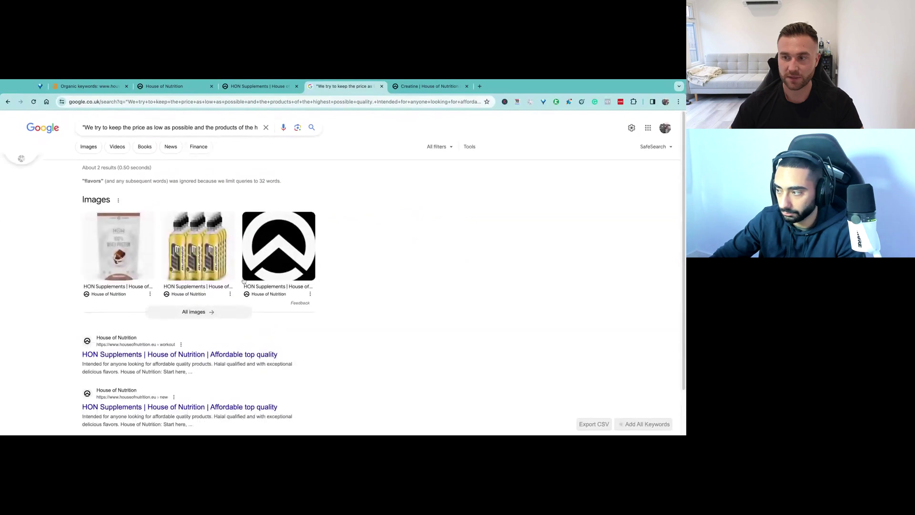
{"action": "scroll", "coordinate": [243, 282], "scroll_direction": "down", "scroll_amount": 2}
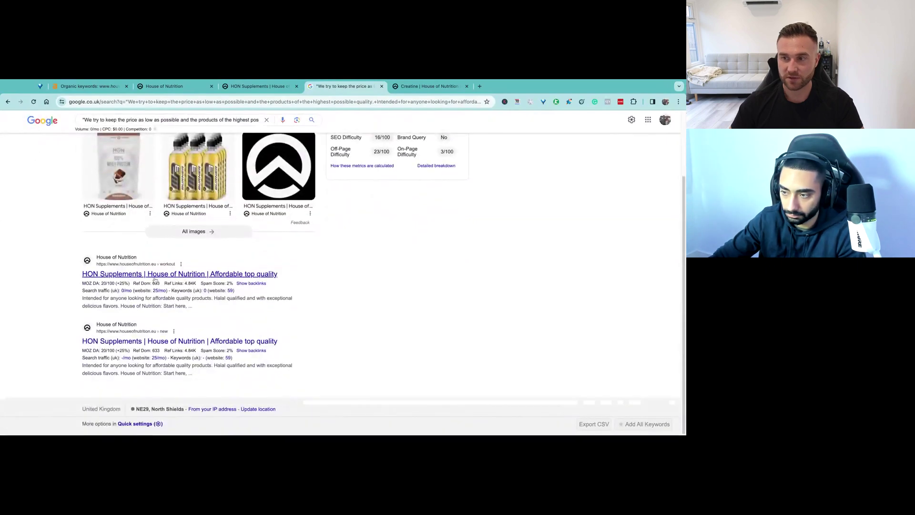
{"action": "left_click", "coordinate": [125, 341], "text": "super"}
{"action": "left_click", "coordinate": [155, 275], "text": "super"}
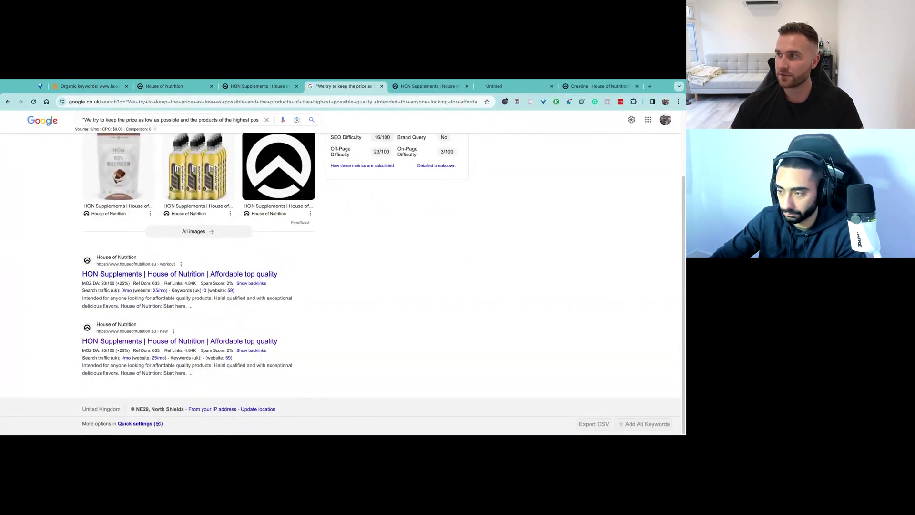
{"action": "left_click", "coordinate": [493, 86]}
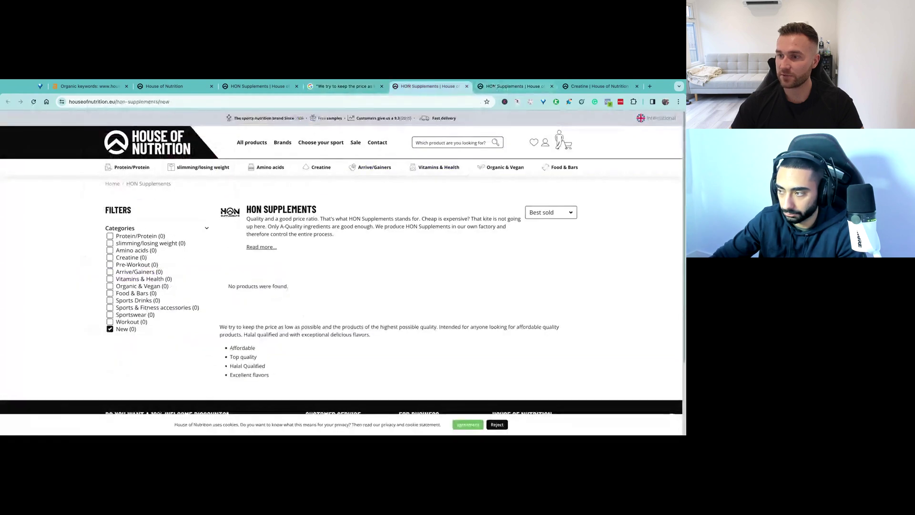
{"action": "left_click", "coordinate": [506, 86]}
{"action": "left_click", "coordinate": [427, 86]}
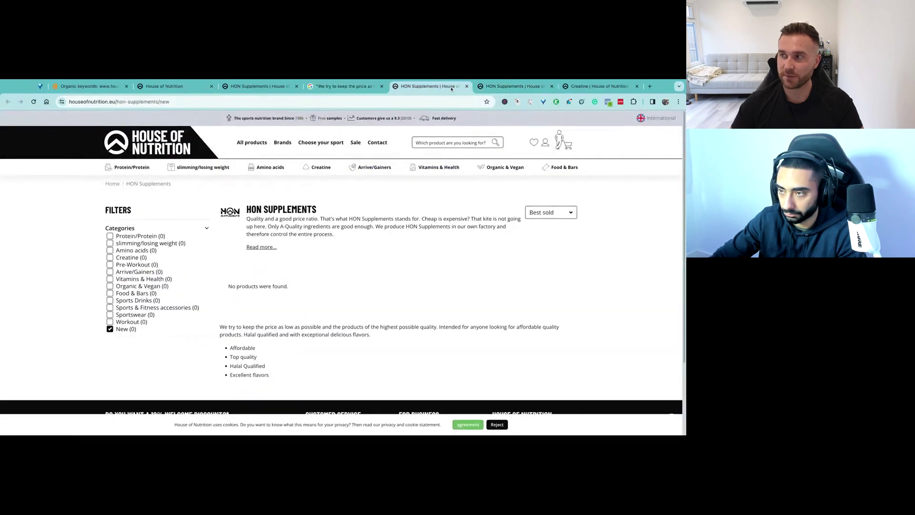
{"action": "left_click", "coordinate": [517, 89]}
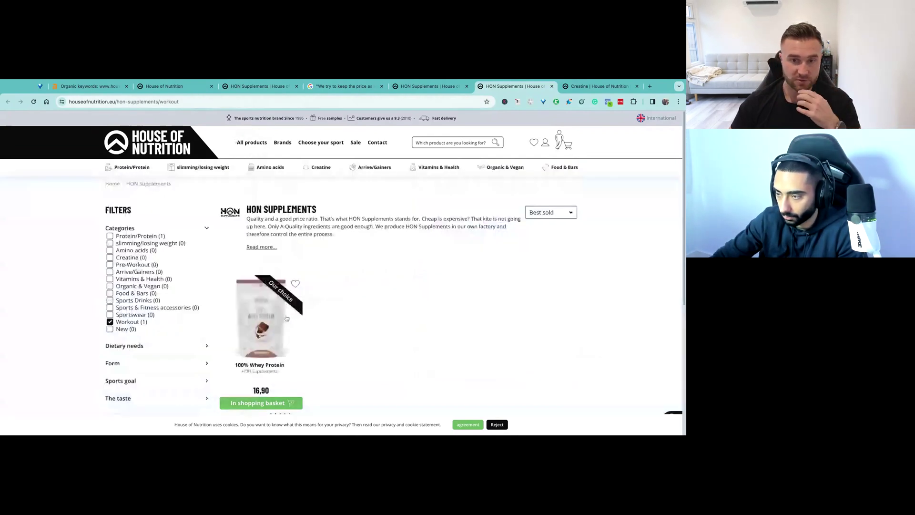
{"action": "scroll", "coordinate": [286, 318], "scroll_direction": "down", "scroll_amount": 5}
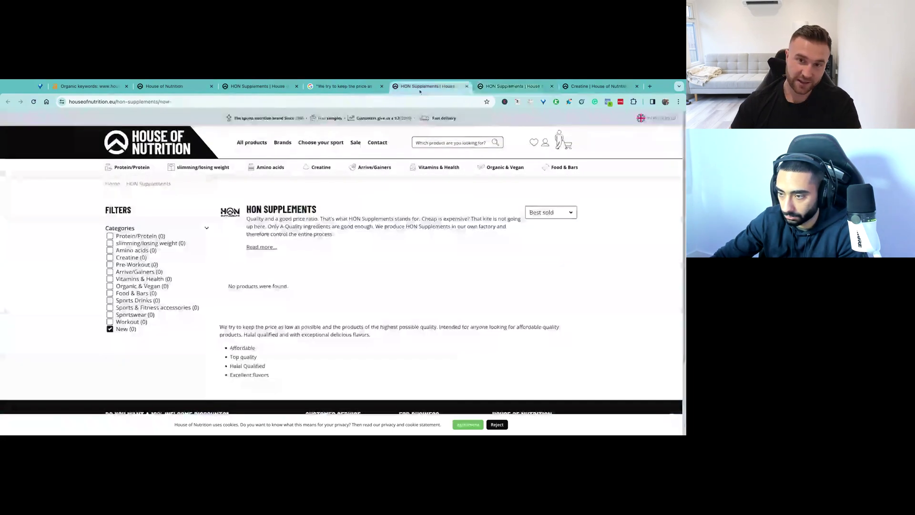
{"action": "left_click", "coordinate": [343, 86]}
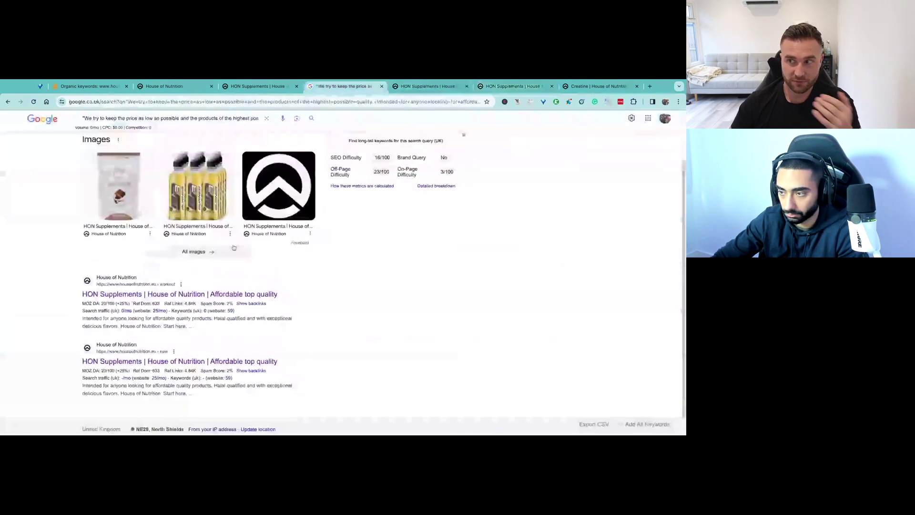
- Leave the Google results for the houseofnutrition.eu Organic keywords report in Ahrefs
{"action": "scroll", "coordinate": [234, 247], "scroll_direction": "up", "scroll_amount": 2}
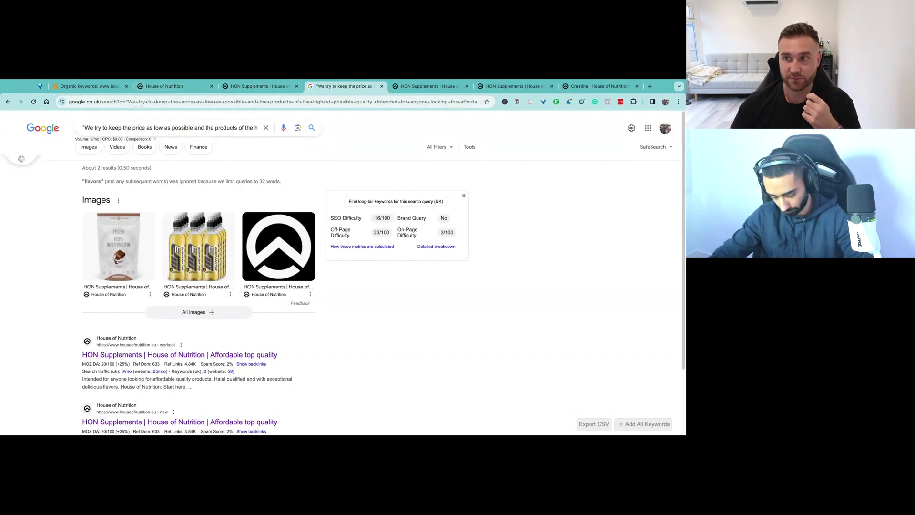
{"action": "left_click", "coordinate": [107, 88]}
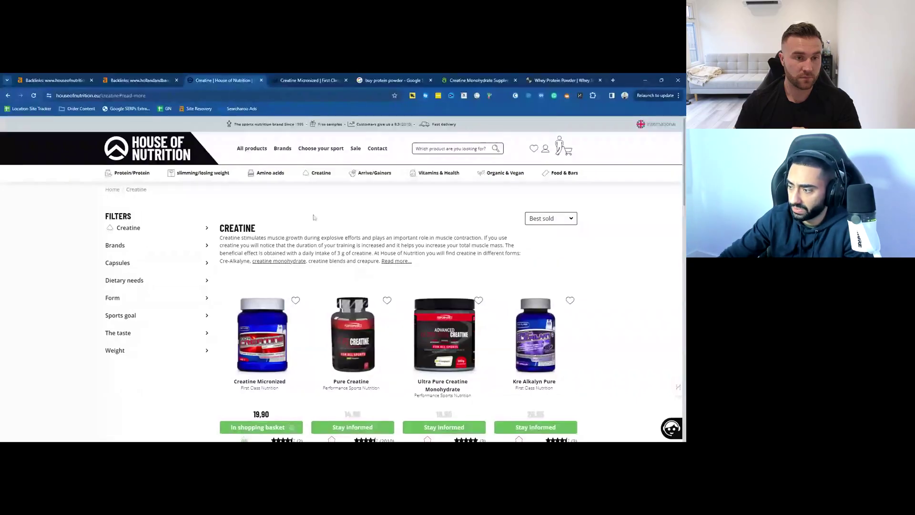
- Switch to the Creatine Micronized product page and select its description paragraphs
{"action": "mouse_move", "coordinate": [246, 177]}
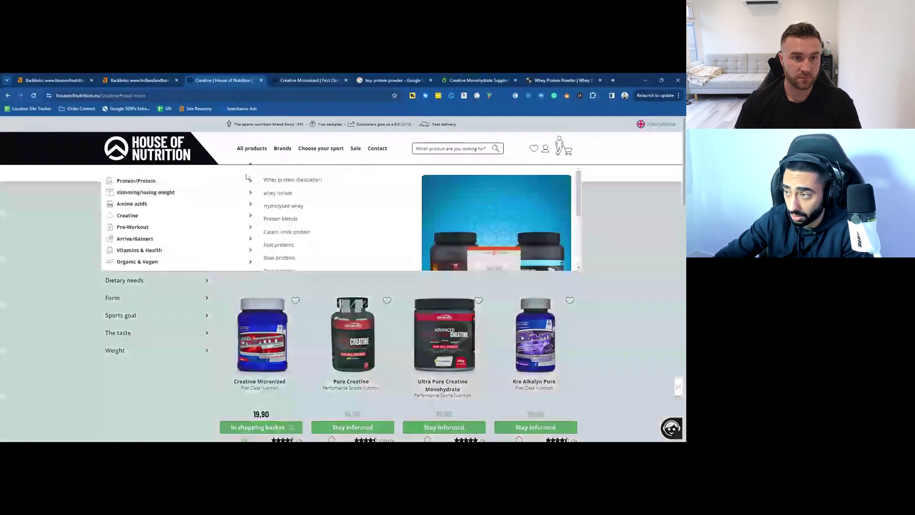
{"action": "scroll", "coordinate": [267, 183], "scroll_direction": "down", "scroll_amount": 2}
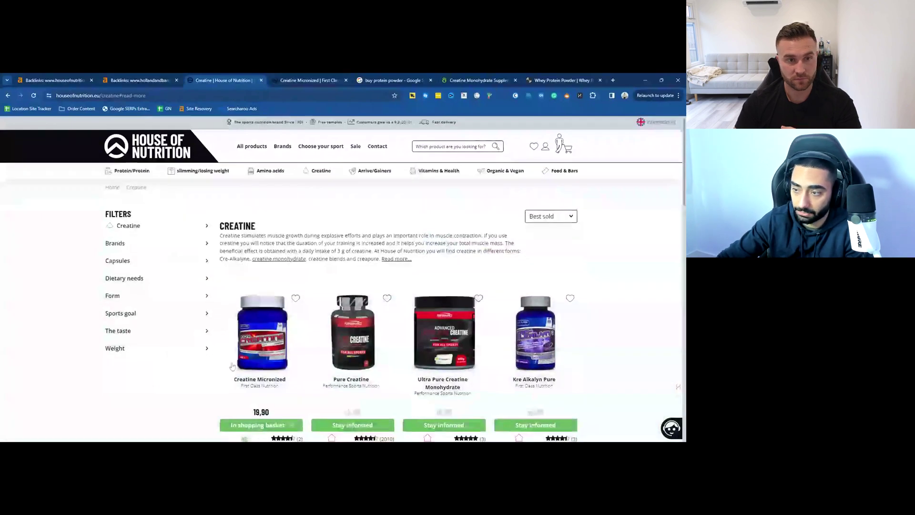
{"action": "key", "text": "ctrl+Tab"}
{"action": "scroll", "coordinate": [334, 286], "scroll_direction": "down", "scroll_amount": 5}
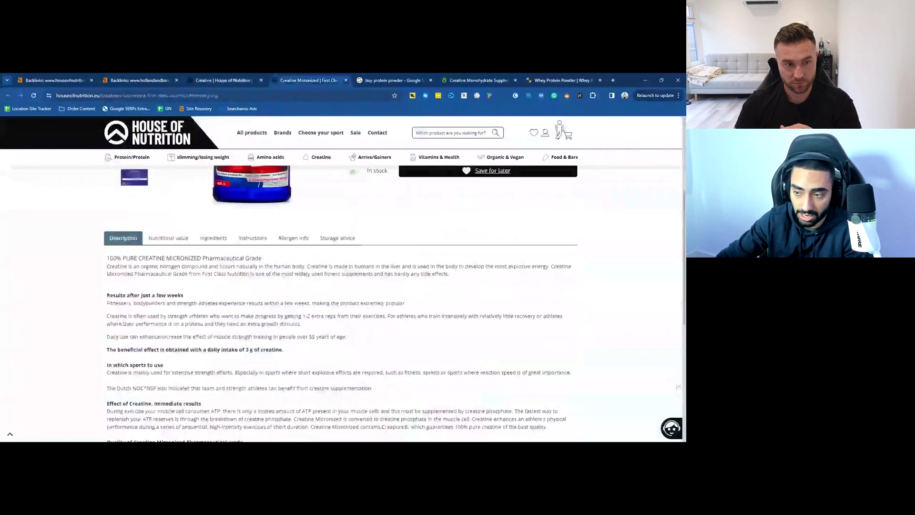
{"action": "left_click_drag", "start_coordinate": [115, 256], "coordinate": [292, 327]}
{"action": "scroll", "coordinate": [292, 290], "scroll_direction": "down", "scroll_amount": 3}
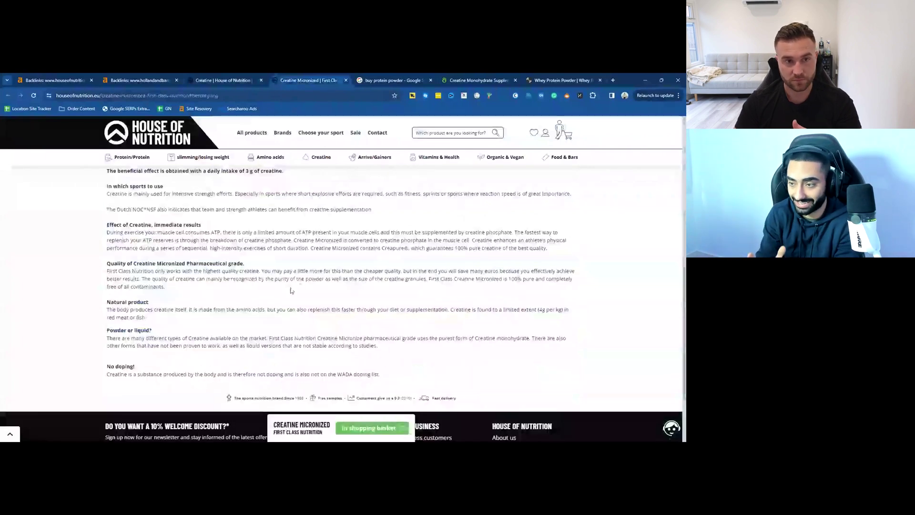
{"action": "scroll", "coordinate": [292, 290], "scroll_direction": "up", "scroll_amount": 8}
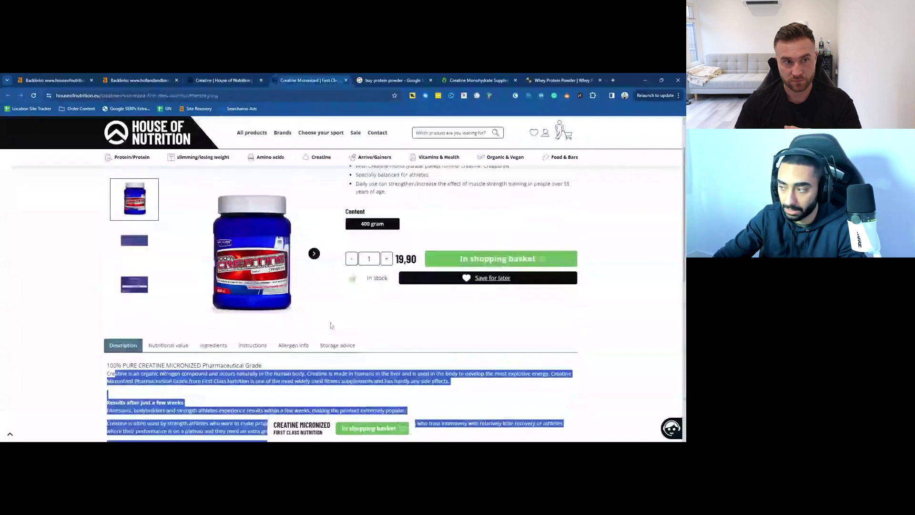
- Check the Creatine category listing, then reselect the Micronized description's opening lines
{"action": "left_click", "coordinate": [224, 80]}
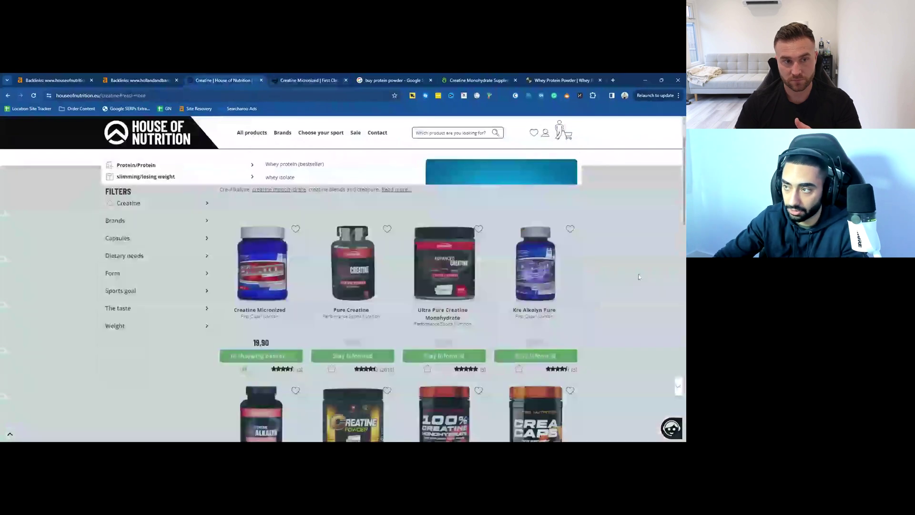
{"action": "scroll", "coordinate": [639, 276], "scroll_direction": "up", "scroll_amount": 2}
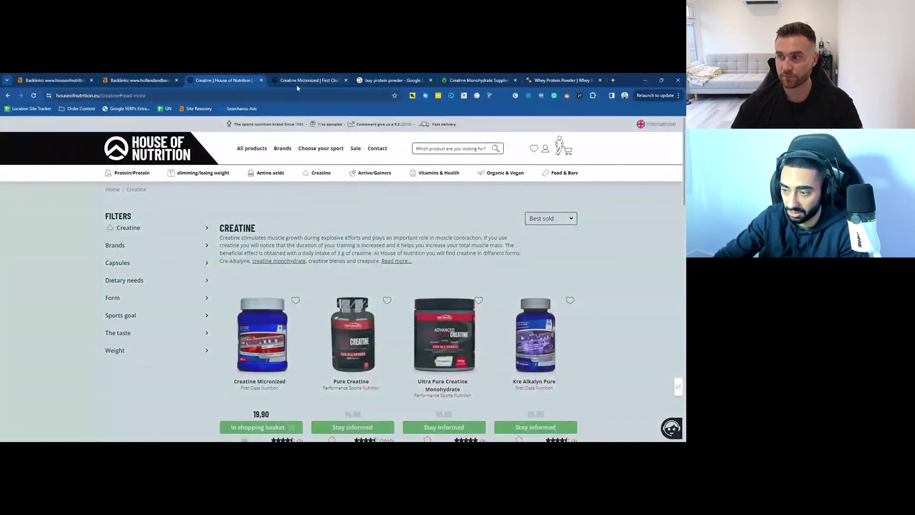
{"action": "key", "text": "ctrl+Tab"}
{"action": "scroll", "coordinate": [253, 287], "scroll_direction": "down", "scroll_amount": 2}
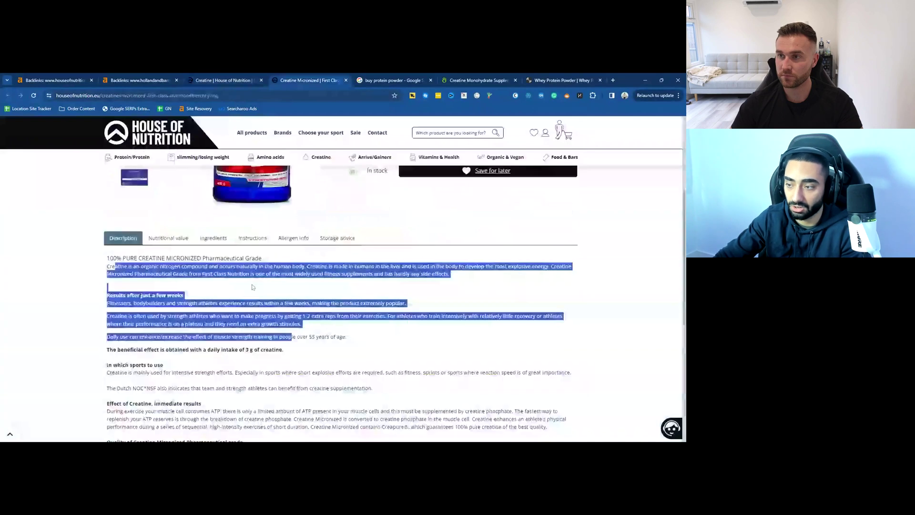
{"action": "left_click_drag", "start_coordinate": [252, 287], "coordinate": [226, 303]}
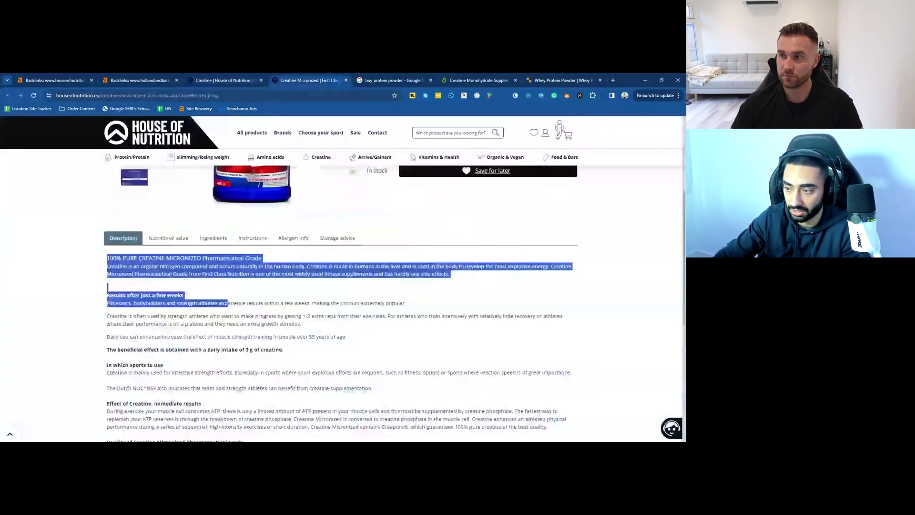
{"action": "scroll", "coordinate": [342, 303], "scroll_direction": "up", "scroll_amount": 1}
{"action": "scroll", "coordinate": [342, 303], "scroll_direction": "down", "scroll_amount": 3}
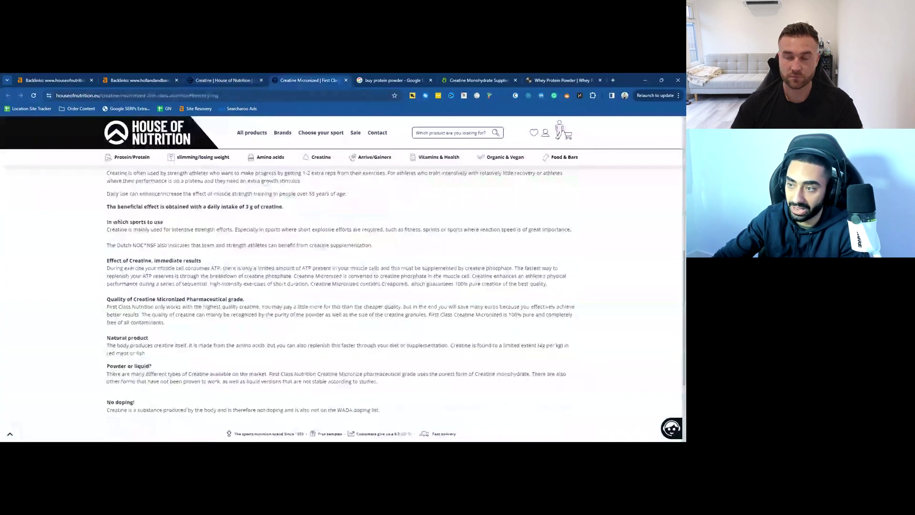
{"action": "key", "text": "Home"}
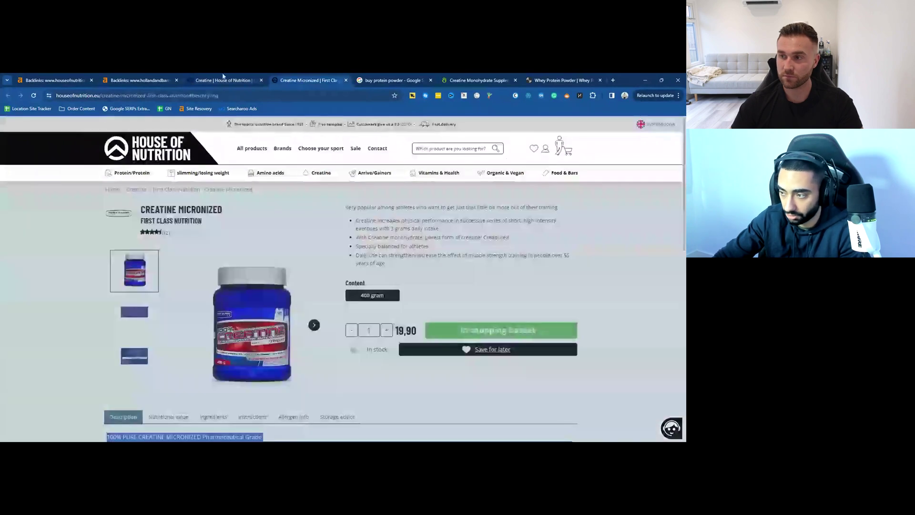
{"action": "left_click", "coordinate": [223, 79]}
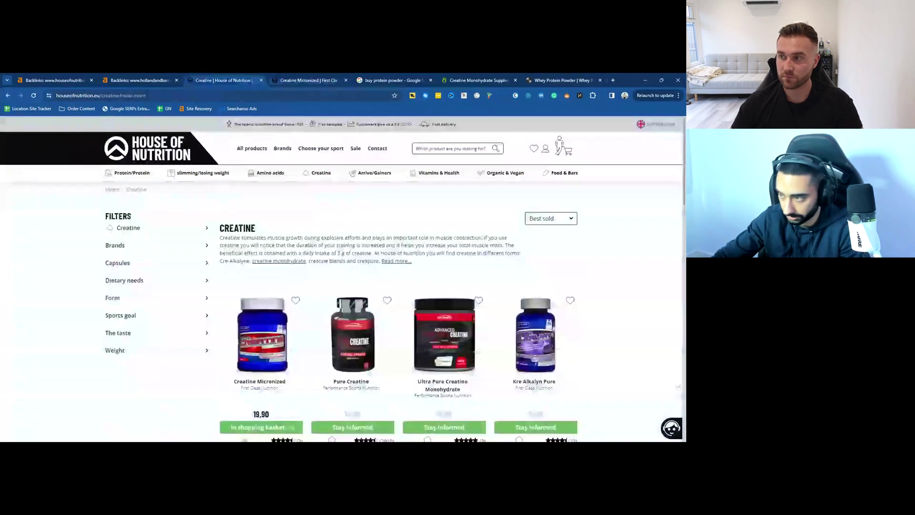
{"action": "scroll", "coordinate": [498, 266], "scroll_direction": "down", "scroll_amount": 2}
{"action": "scroll", "coordinate": [575, 306], "scroll_direction": "down", "scroll_amount": 2}
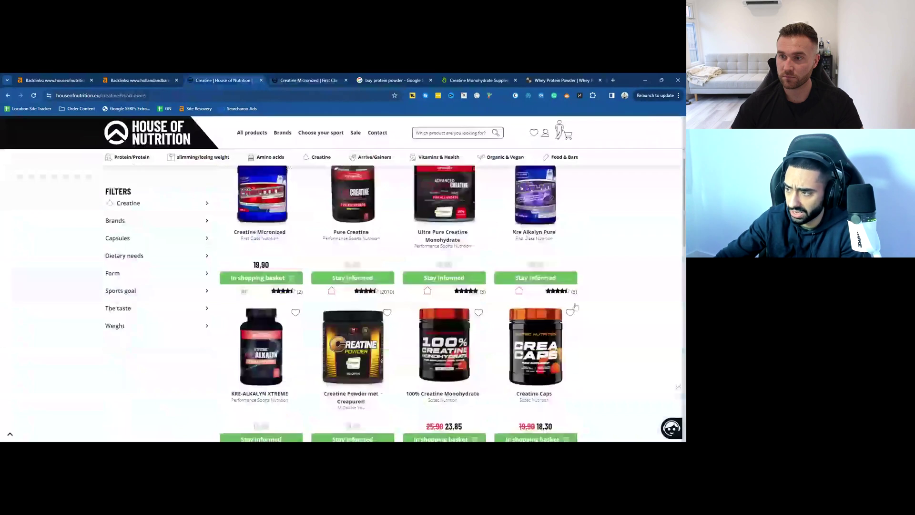
{"action": "scroll", "coordinate": [577, 306], "scroll_direction": "down", "scroll_amount": 5}
{"action": "scroll", "coordinate": [578, 305], "scroll_direction": "up", "scroll_amount": 1}
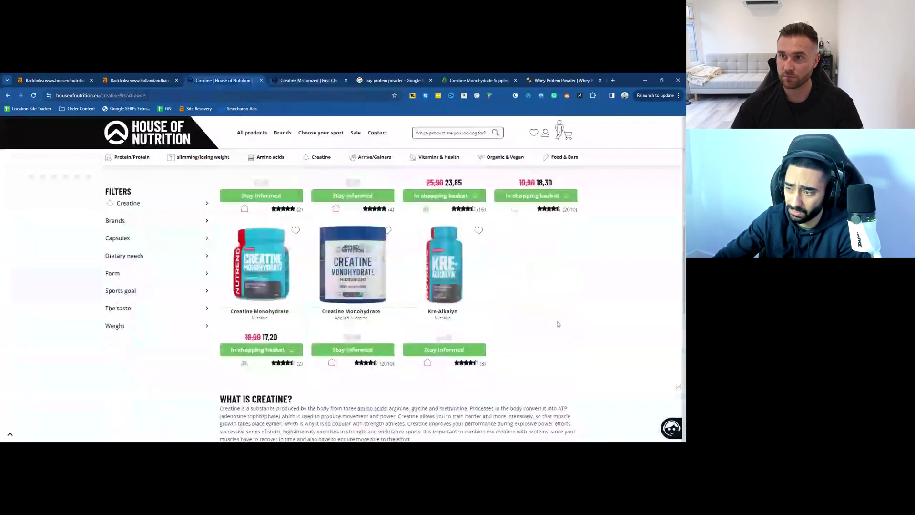
{"action": "scroll", "coordinate": [574, 324], "scroll_direction": "down", "scroll_amount": 4}
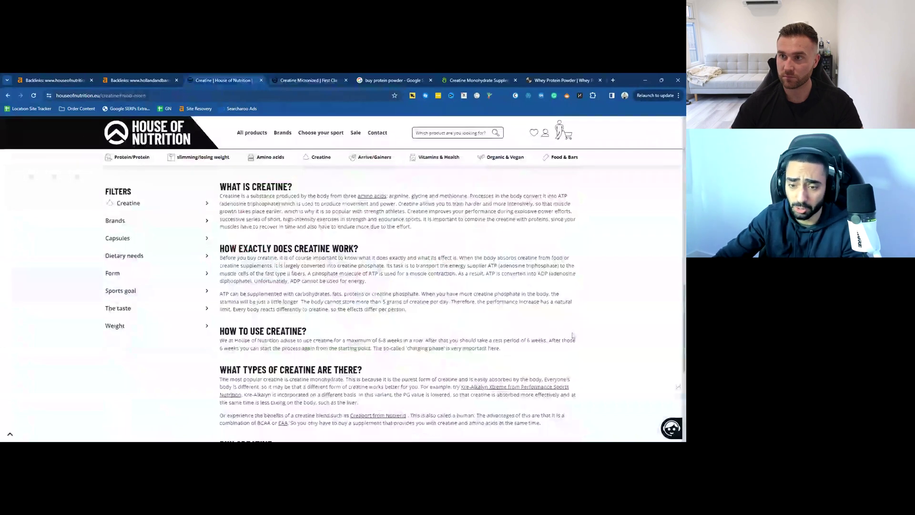
{"action": "scroll", "coordinate": [573, 335], "scroll_direction": "down", "scroll_amount": 3}
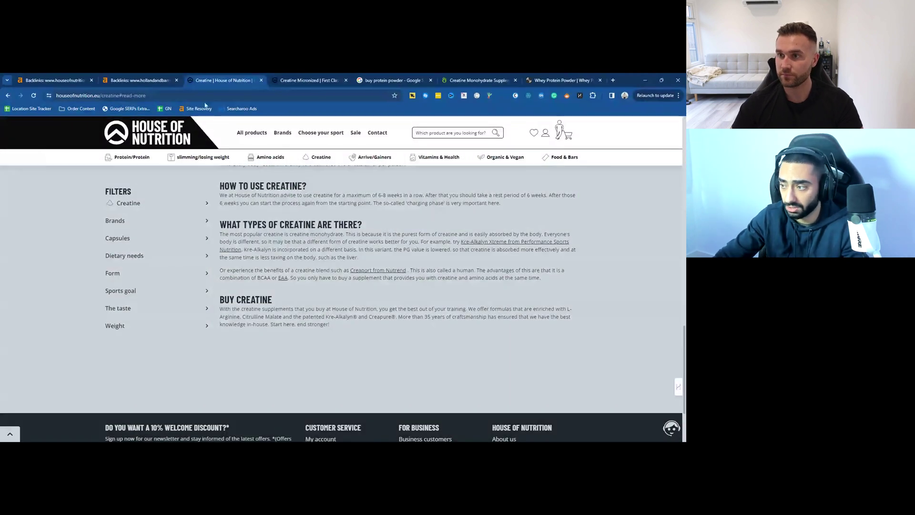
{"action": "left_click", "coordinate": [309, 80]}
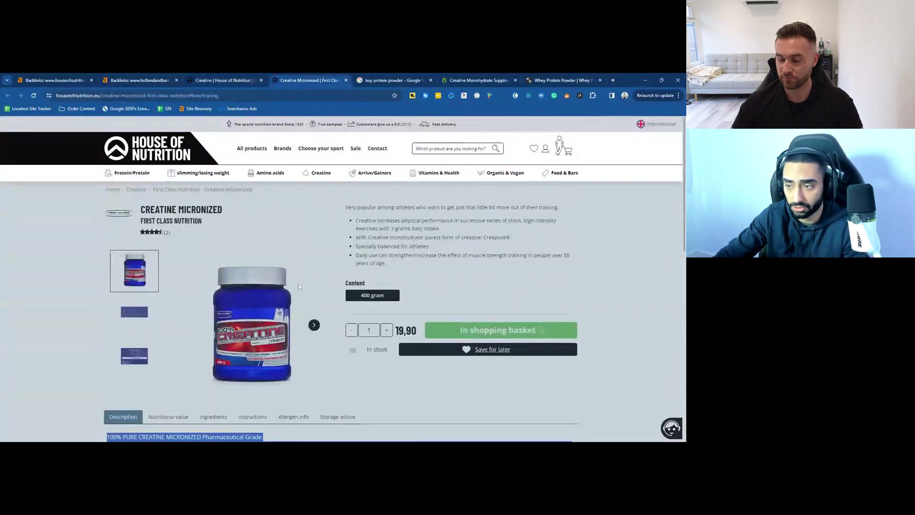
{"action": "scroll", "coordinate": [330, 282], "scroll_direction": "down", "scroll_amount": 5}
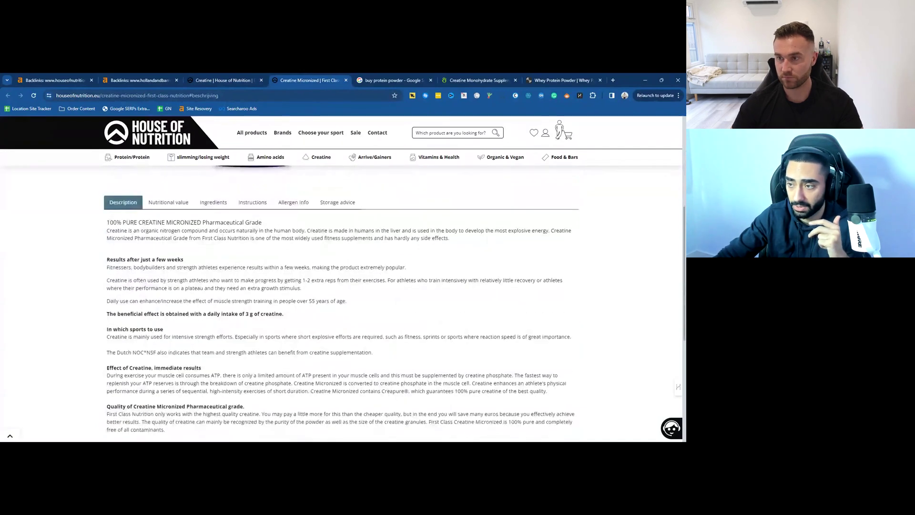
{"action": "left_click", "coordinate": [169, 203]}
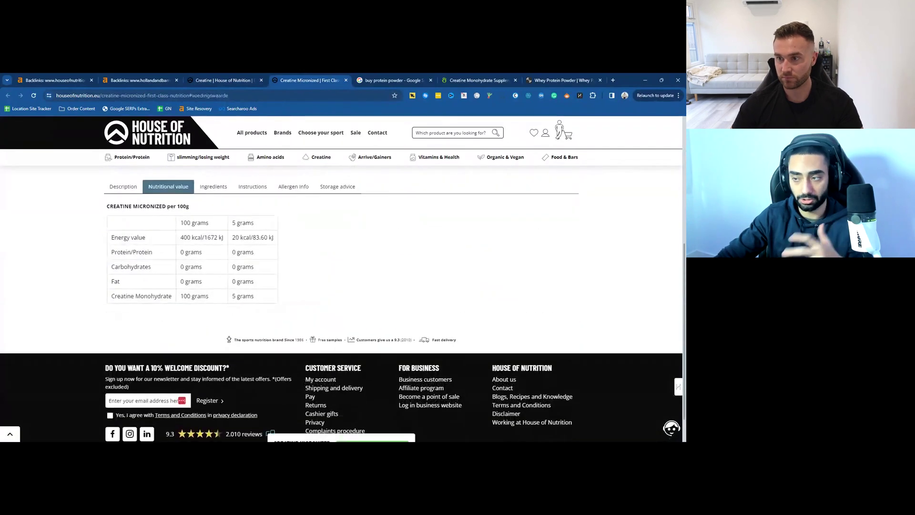
{"action": "left_click", "coordinate": [212, 188]}
{"action": "left_click", "coordinate": [253, 257]}
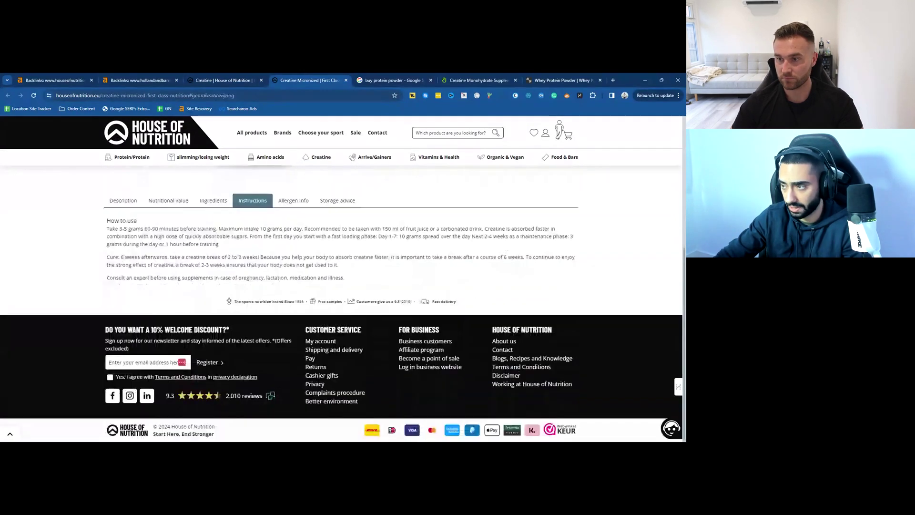
{"action": "left_click", "coordinate": [116, 202]}
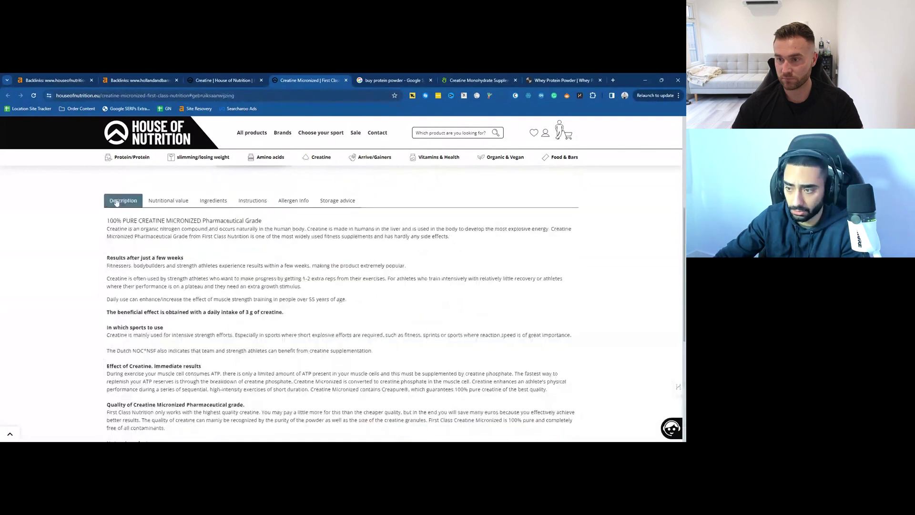
{"action": "scroll", "coordinate": [409, 274], "scroll_direction": "down", "scroll_amount": 5}
{"action": "scroll", "coordinate": [386, 268], "scroll_direction": "up", "scroll_amount": 5}
{"action": "left_click_drag", "start_coordinate": [123, 278], "coordinate": [312, 326]}
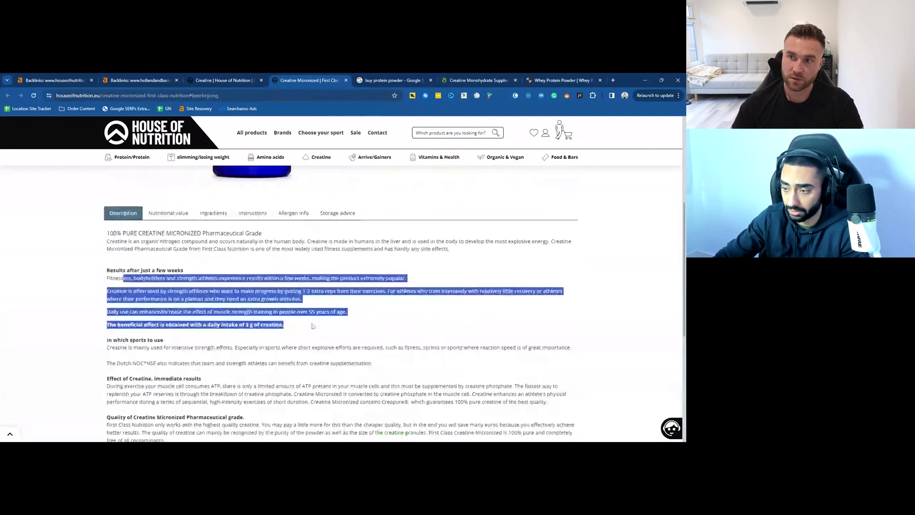
{"action": "left_click", "coordinate": [193, 340]}
{"action": "scroll", "coordinate": [194, 339], "scroll_direction": "down", "scroll_amount": 1}
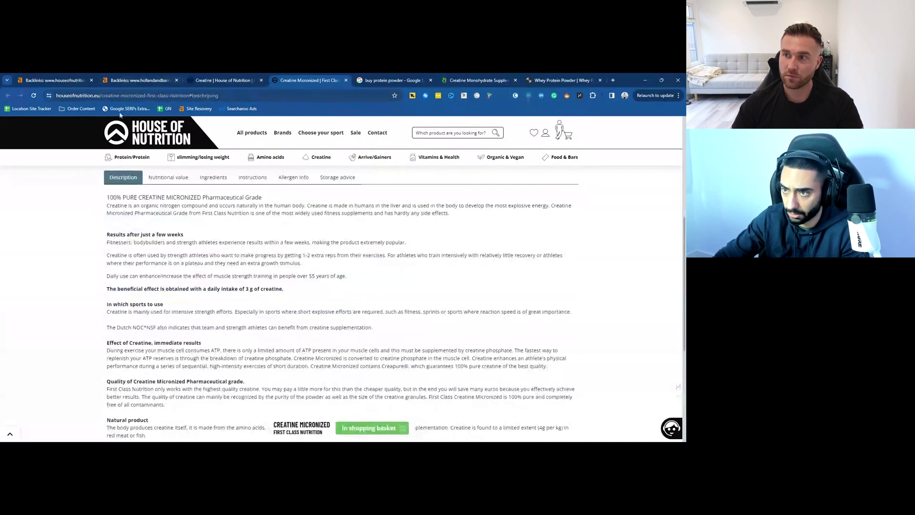
- Review the backlinks report for the /creatine URL, then bring back the Creatine category page
{"action": "left_click", "coordinate": [49, 77]}
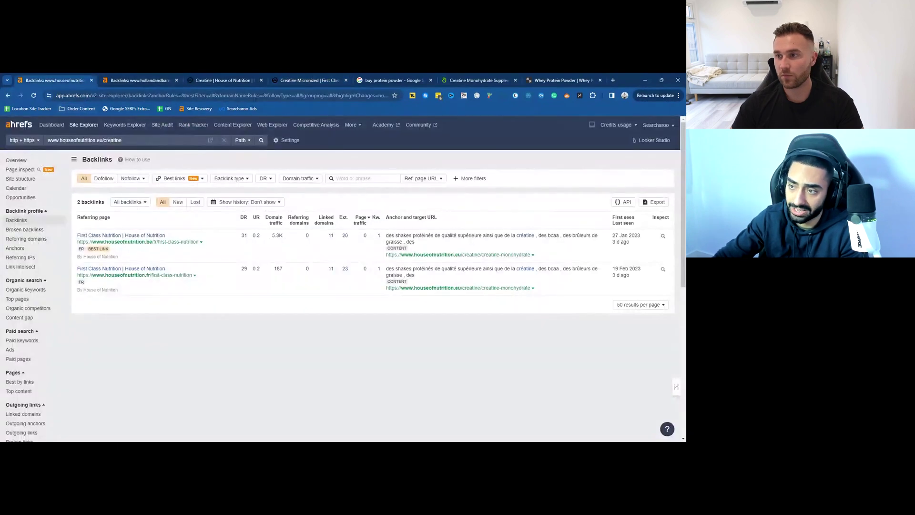
{"action": "left_click_drag", "start_coordinate": [122, 140], "coordinate": [103, 140]}
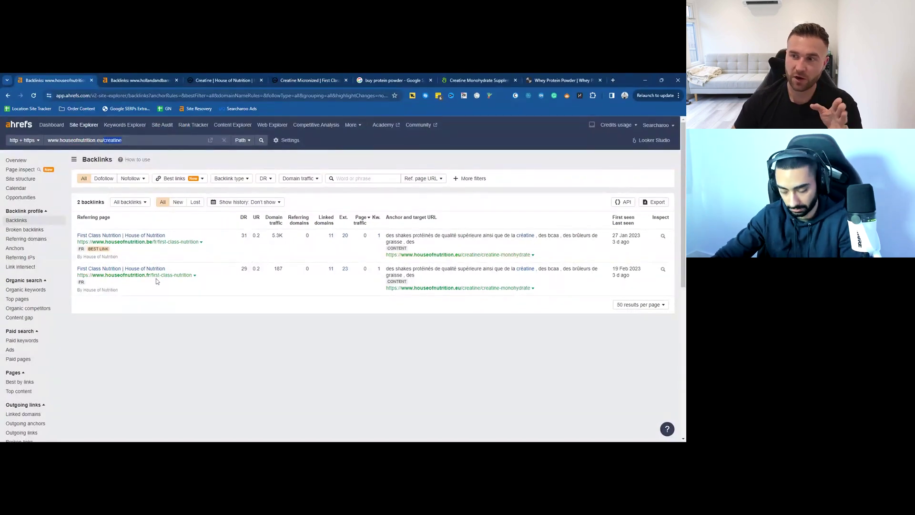
{"action": "key", "text": "ctrl+3"}
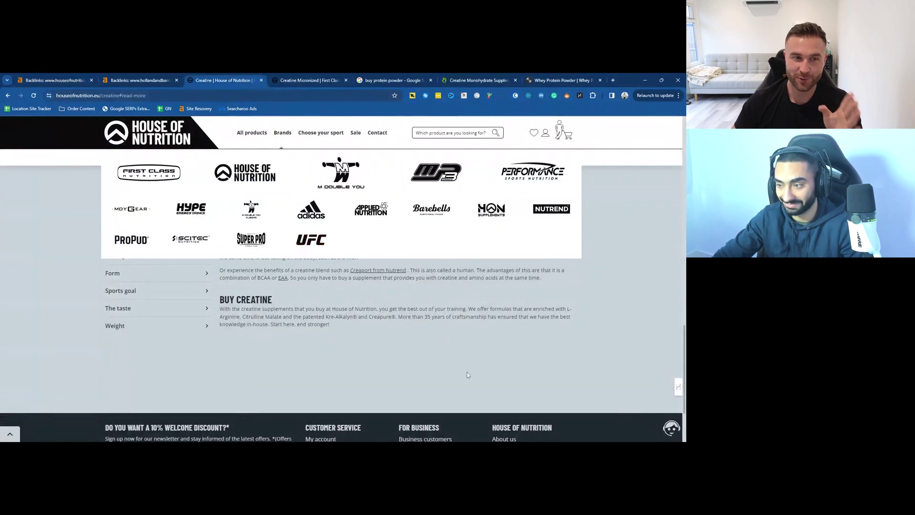
- Go to the Creatine Micronized page and select the first paragraph of its Description
{"action": "scroll", "coordinate": [312, 293], "scroll_direction": "up", "scroll_amount": 5}
{"action": "key", "text": "ctrl+4"}
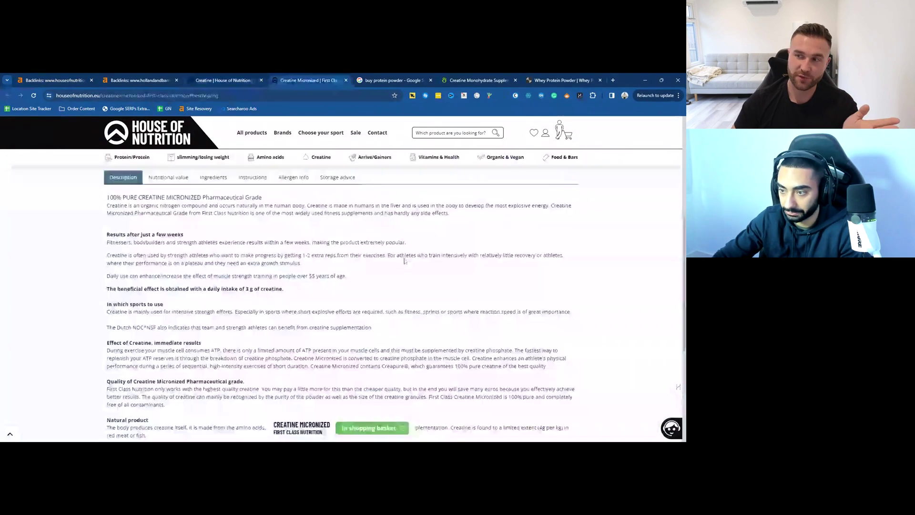
{"action": "scroll", "coordinate": [386, 324], "scroll_direction": "up", "scroll_amount": 1}
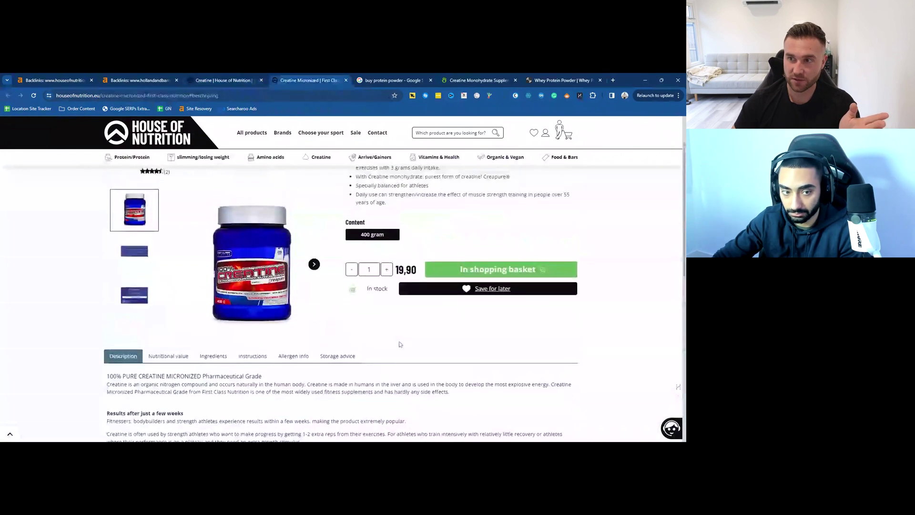
{"action": "scroll", "coordinate": [400, 344], "scroll_direction": "up", "scroll_amount": 1}
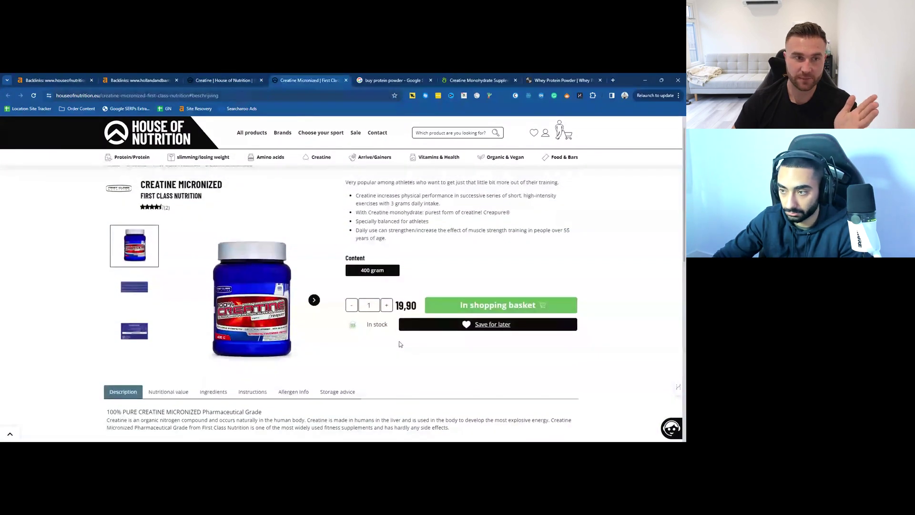
{"action": "mouse_move", "coordinate": [247, 162]}
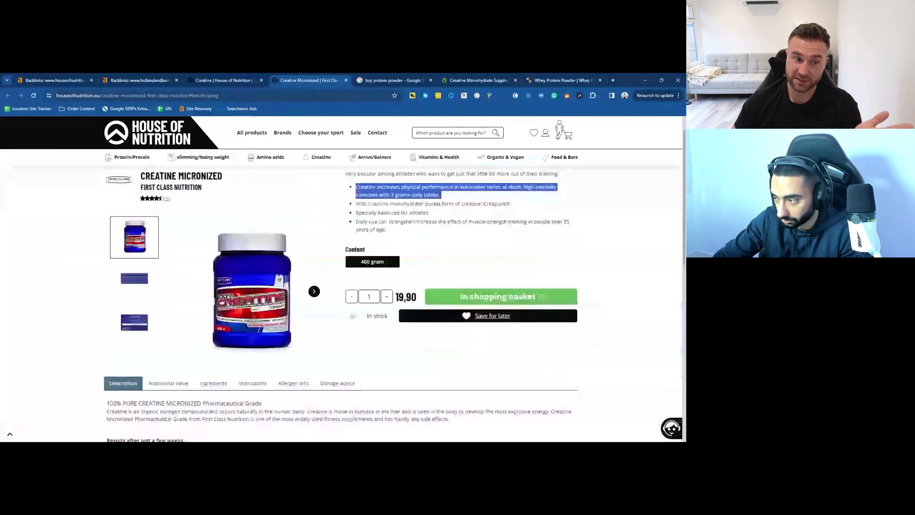
{"action": "scroll", "coordinate": [400, 320], "scroll_direction": "down", "scroll_amount": 2}
{"action": "triple_click", "coordinate": [399, 319]}
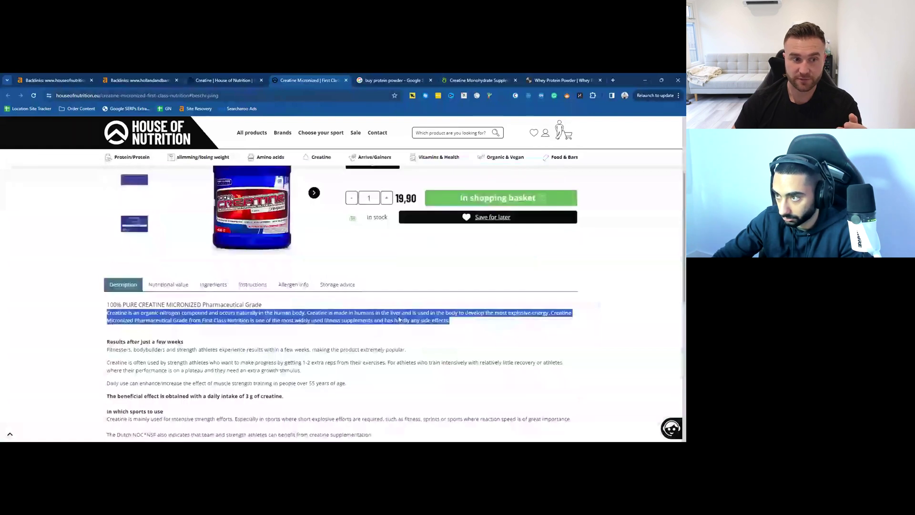
- Google the selected Creatine Micronized opening sentence in quotation marks, surfacing BQN's identical listing
{"action": "right_click", "coordinate": [399, 320]}
{"action": "left_click", "coordinate": [396, 286]}
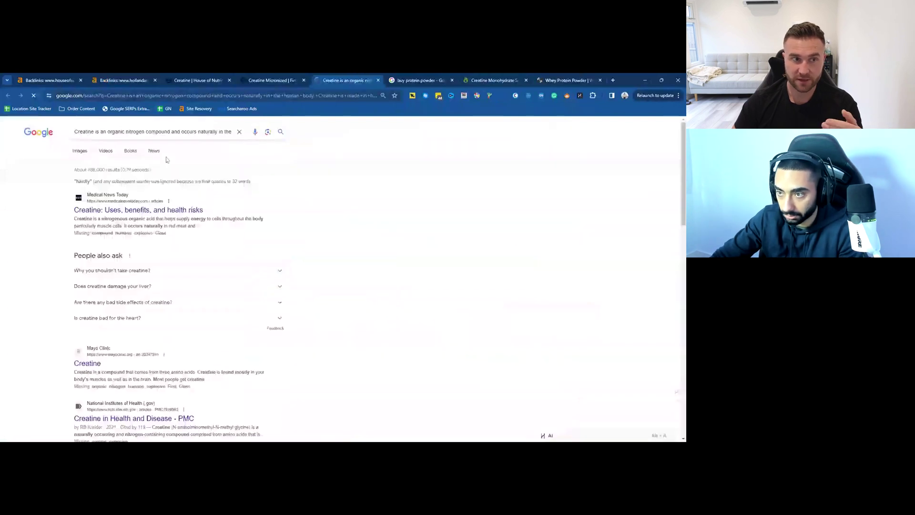
{"action": "key", "text": "/"}
{"action": "key", "text": "Home"}
{"action": "type", "text": "\""}
{"action": "key", "text": "End"}
{"action": "type", "text": "\""}
{"action": "key", "text": "Return"}
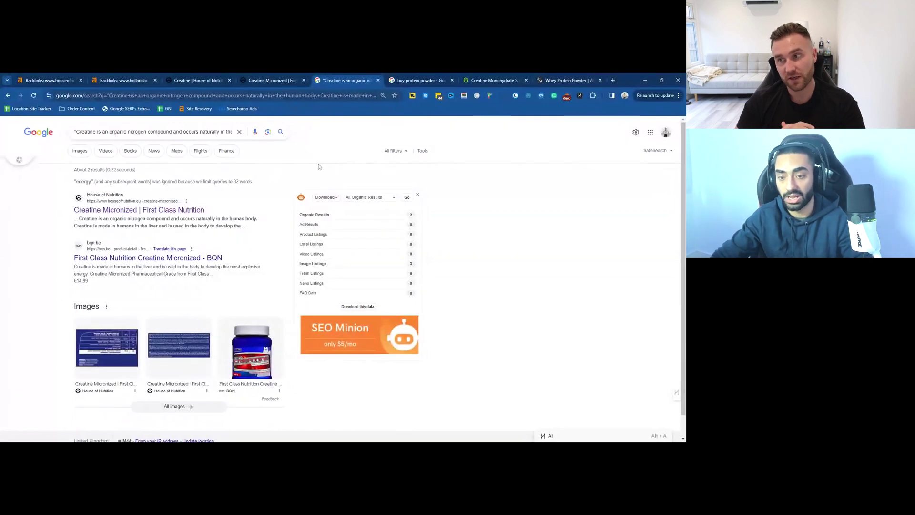
- Reopen the Creatine Micronized product page and scroll through its full description
{"action": "left_click", "coordinate": [262, 81]}
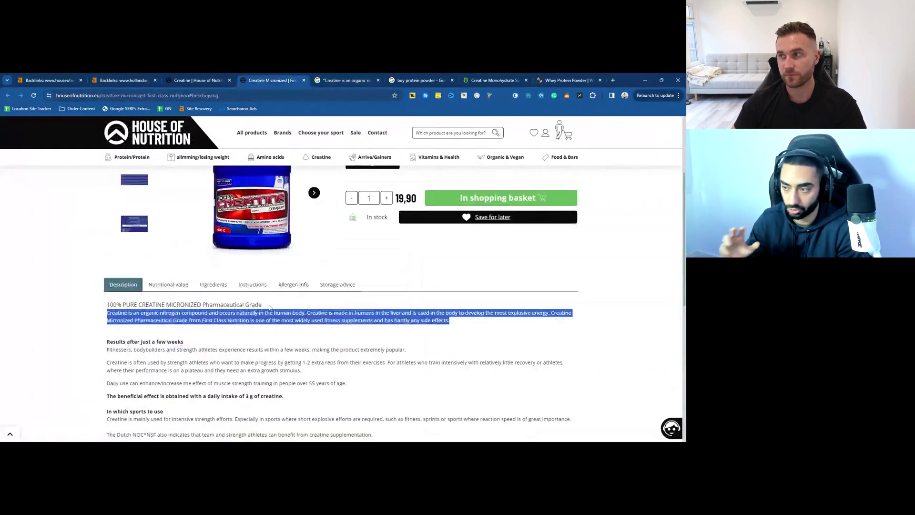
{"action": "scroll", "coordinate": [267, 306], "scroll_direction": "down", "scroll_amount": 3}
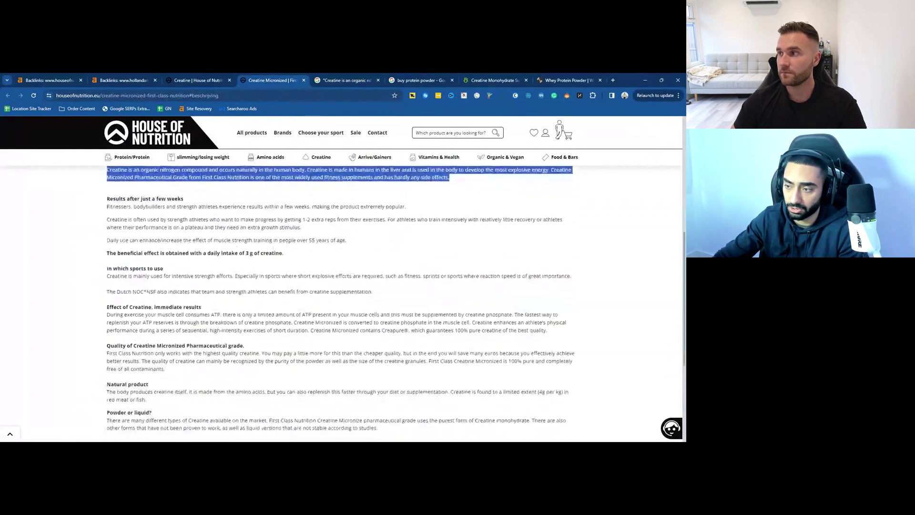
{"action": "scroll", "coordinate": [256, 303], "scroll_direction": "up", "scroll_amount": 3}
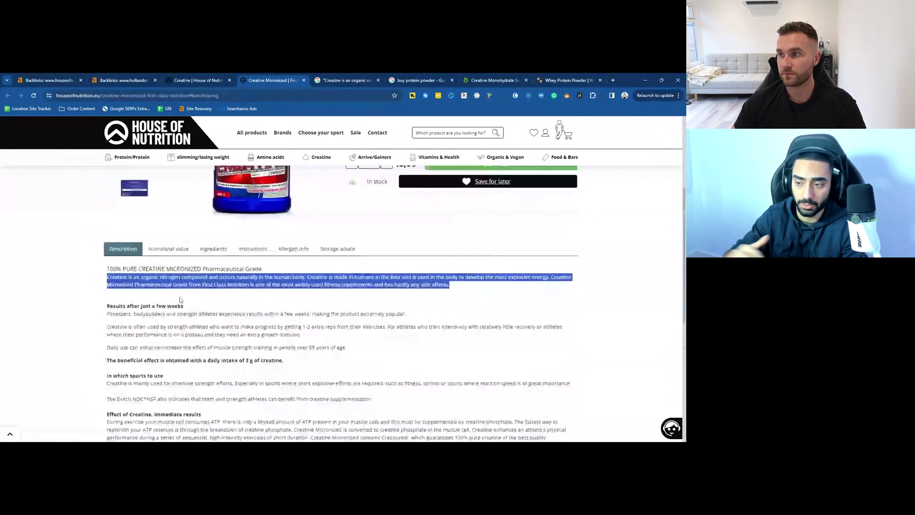
{"action": "scroll", "coordinate": [180, 300], "scroll_direction": "down", "scroll_amount": 5}
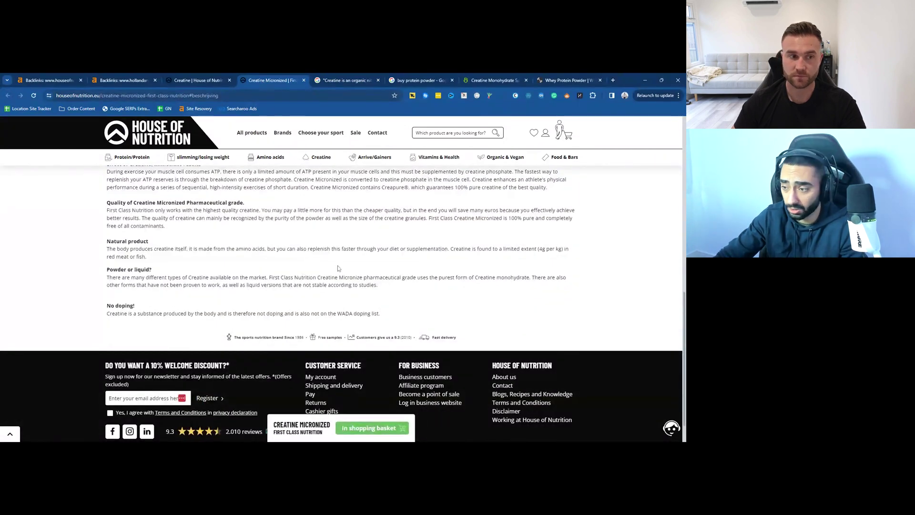
{"action": "scroll", "coordinate": [286, 266], "scroll_direction": "up", "scroll_amount": 3}
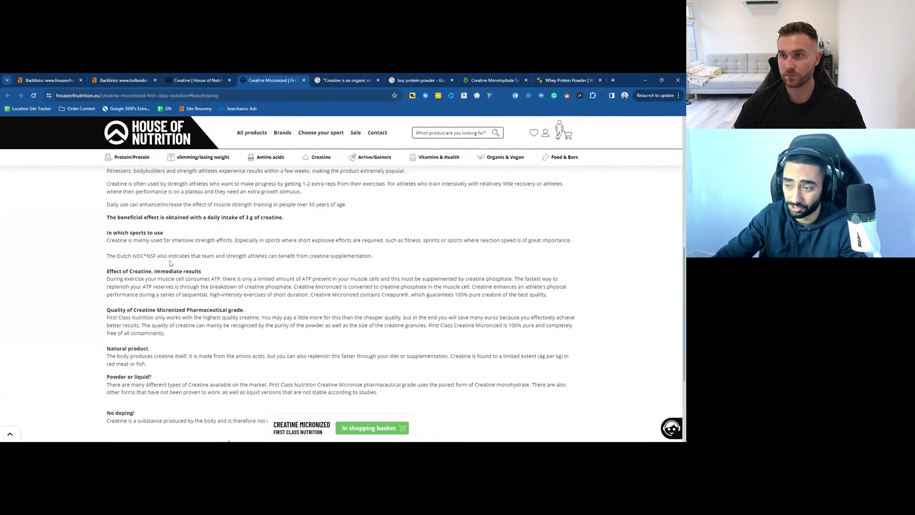
{"action": "scroll", "coordinate": [217, 227], "scroll_direction": "up", "scroll_amount": 6}
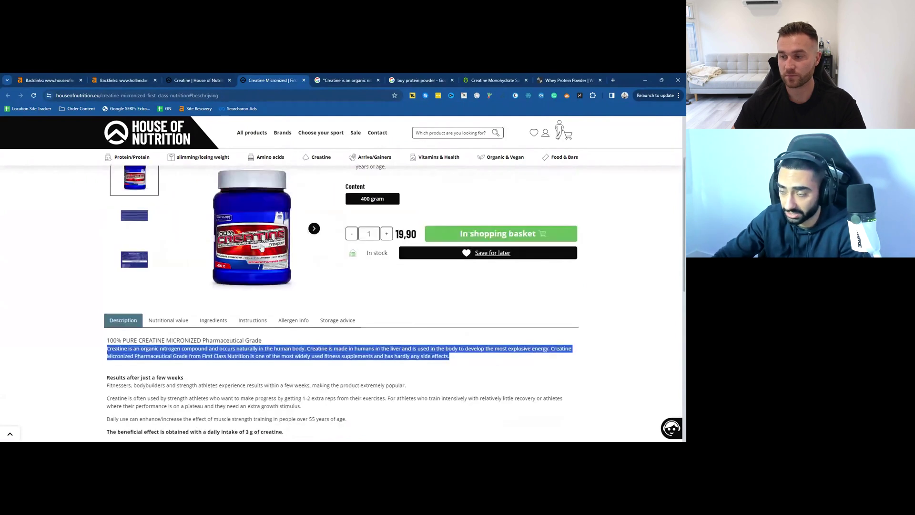
- Check the top First Class Nutrition backlink to the creatine page, then move to Holland & Barrett's creatine report
{"action": "mouse_move", "coordinate": [248, 144]}
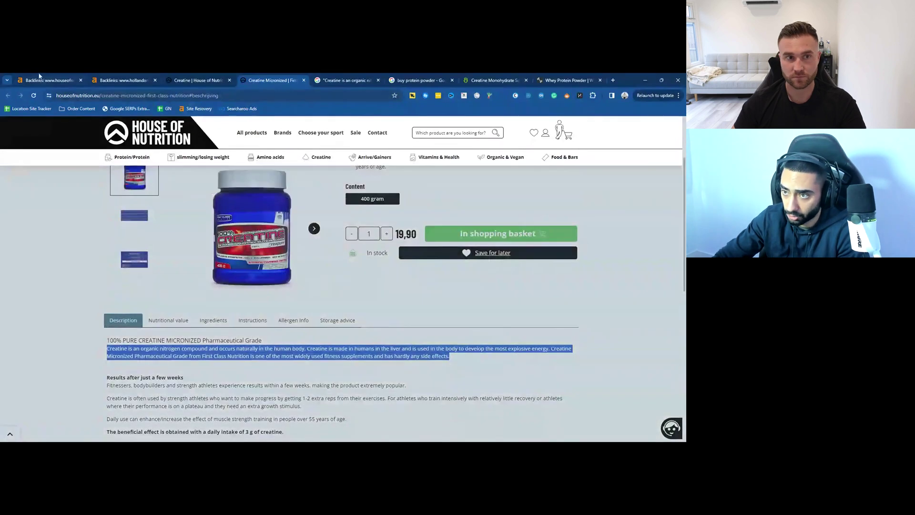
{"action": "left_click", "coordinate": [45, 77]}
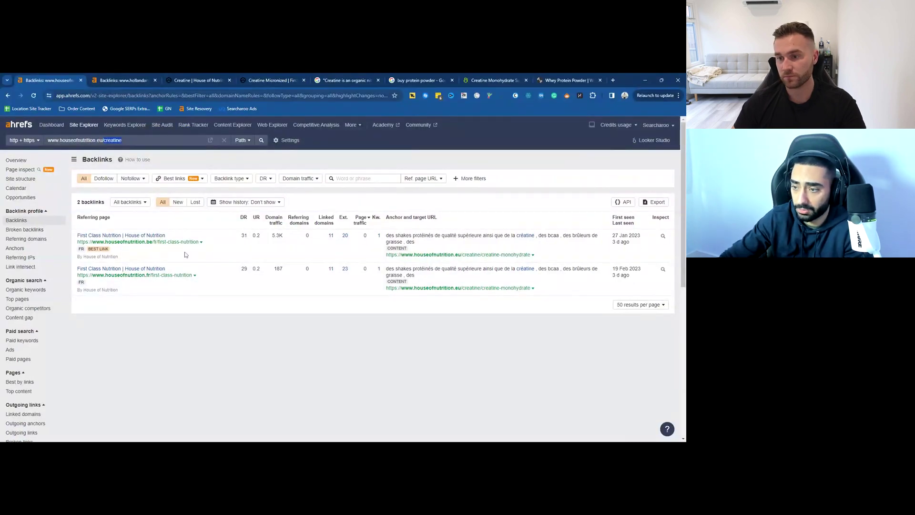
{"action": "left_click", "coordinate": [156, 242]}
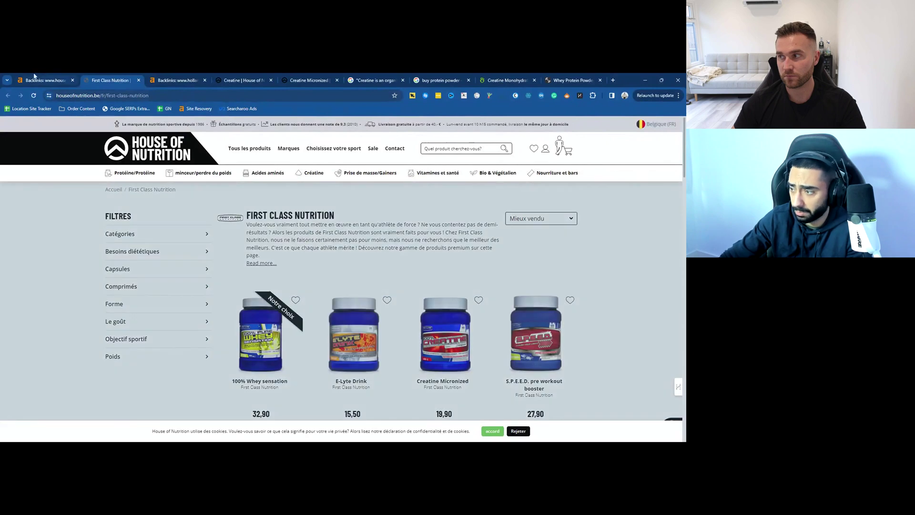
{"action": "key", "text": "ctrl+w"}
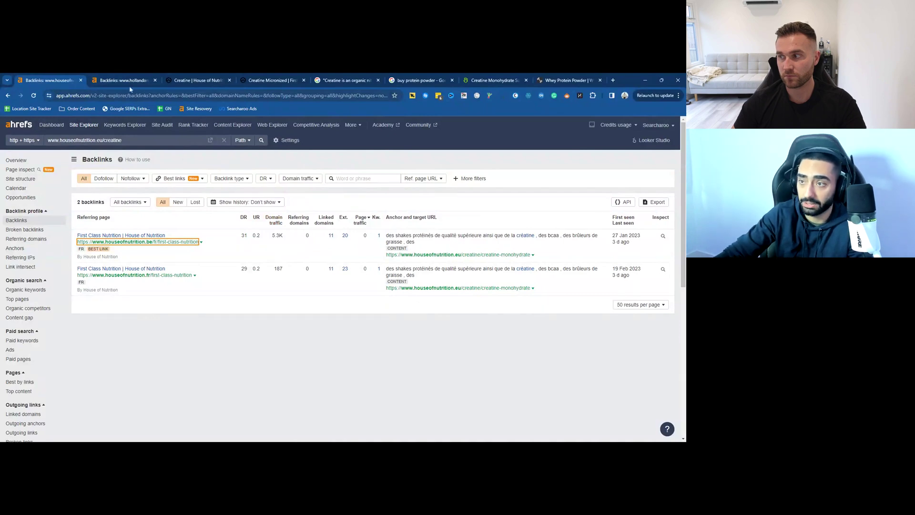
{"action": "key", "text": "ctrl+Tab"}
{"action": "scroll", "coordinate": [273, 272], "scroll_direction": "up", "scroll_amount": 1}
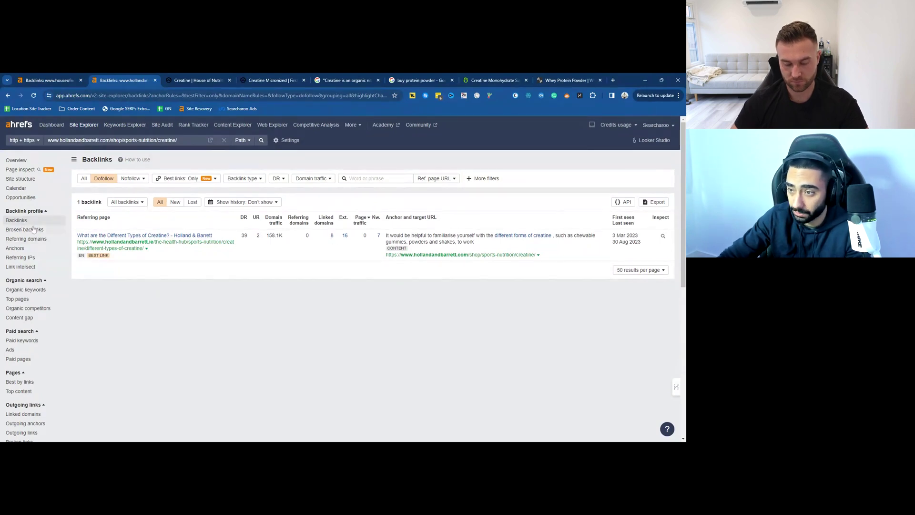
- List all backlinks to Holland & Barrett's creatine page and compare them with House of Nutrition's two
{"action": "left_click", "coordinate": [24, 162]}
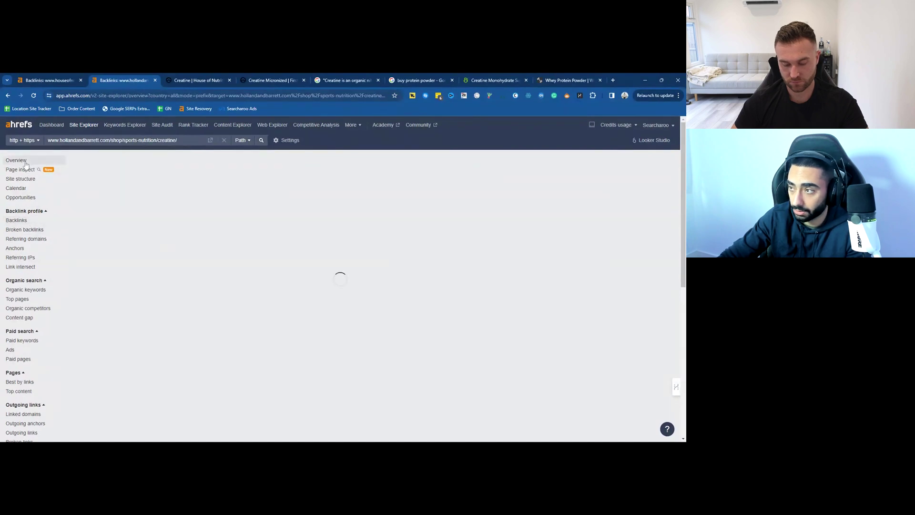
{"action": "left_click", "coordinate": [21, 222]}
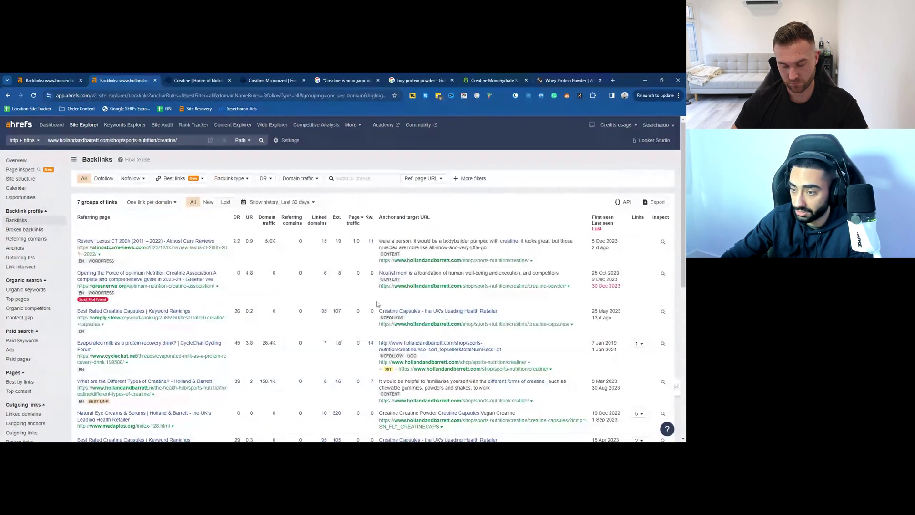
{"action": "scroll", "coordinate": [286, 297], "scroll_direction": "down", "scroll_amount": 2}
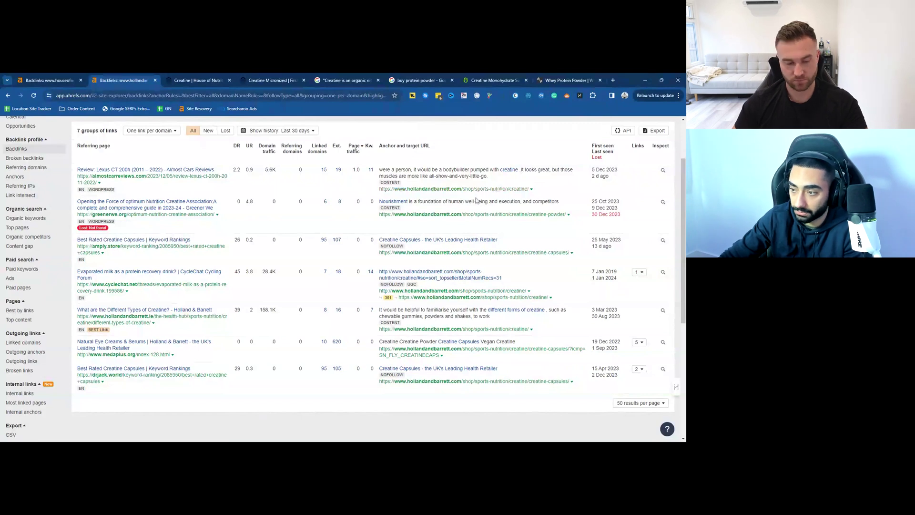
{"action": "scroll", "coordinate": [221, 323], "scroll_direction": "down", "scroll_amount": 1}
{"action": "scroll", "coordinate": [221, 323], "scroll_direction": "down", "scroll_amount": 2}
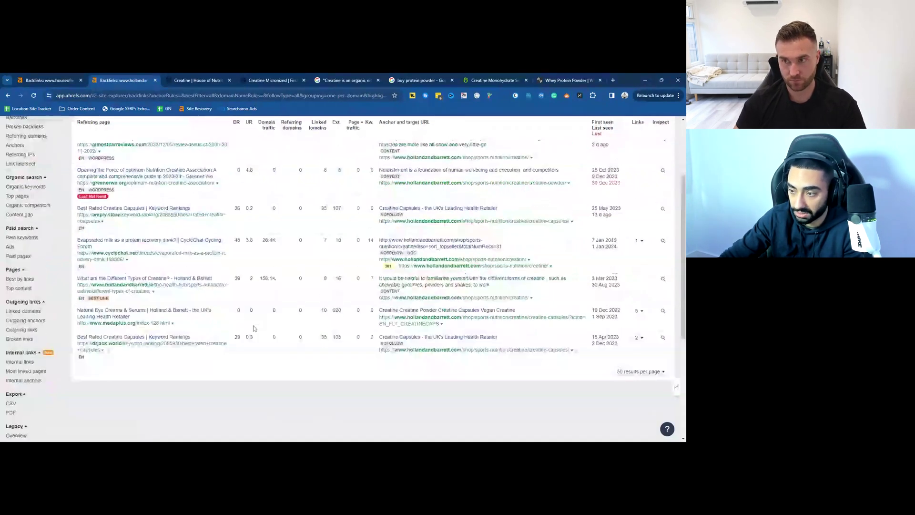
{"action": "left_click", "coordinate": [67, 80]}
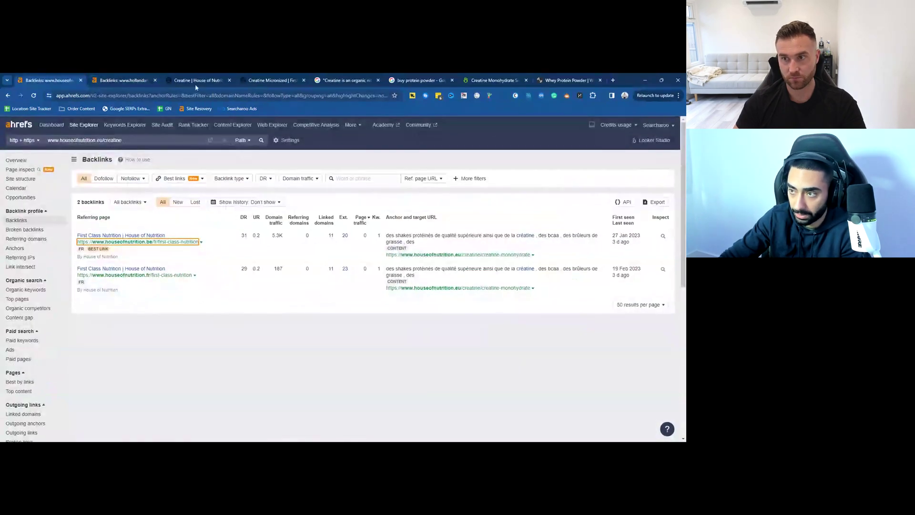
{"action": "left_click", "coordinate": [113, 79]}
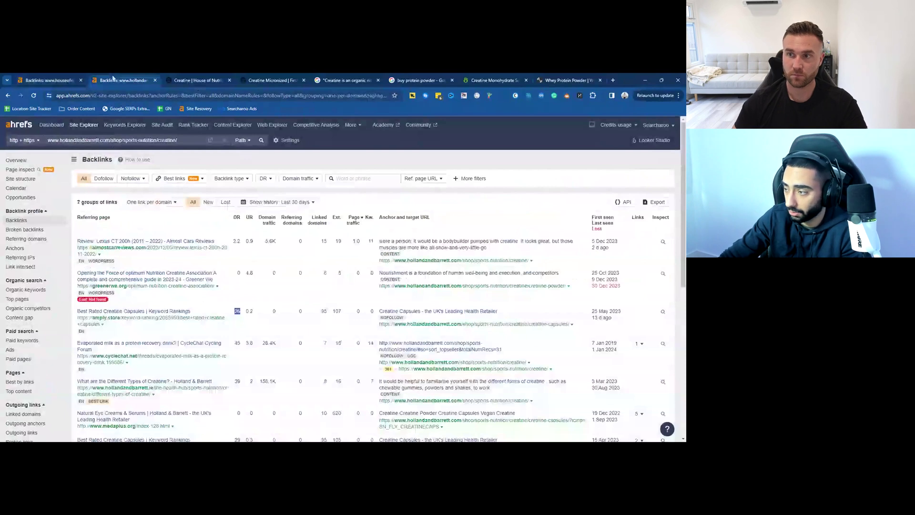
- Open Holland & Barrett's linked creatine page and its Optimum Nutrition Micronised Creatine Monohydrate 634g product
{"action": "left_click", "coordinate": [453, 260]}
{"action": "scroll", "coordinate": [334, 238], "scroll_direction": "down", "scroll_amount": 3}
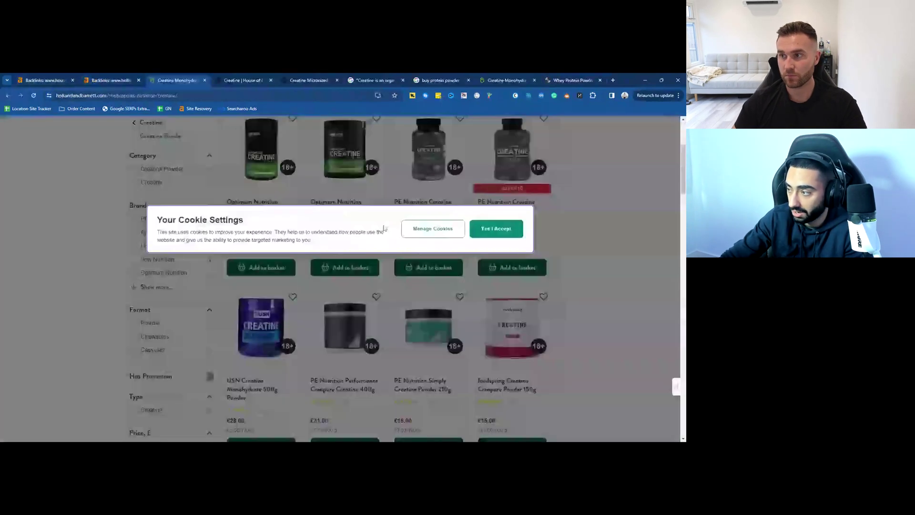
{"action": "left_click", "coordinate": [268, 233]}
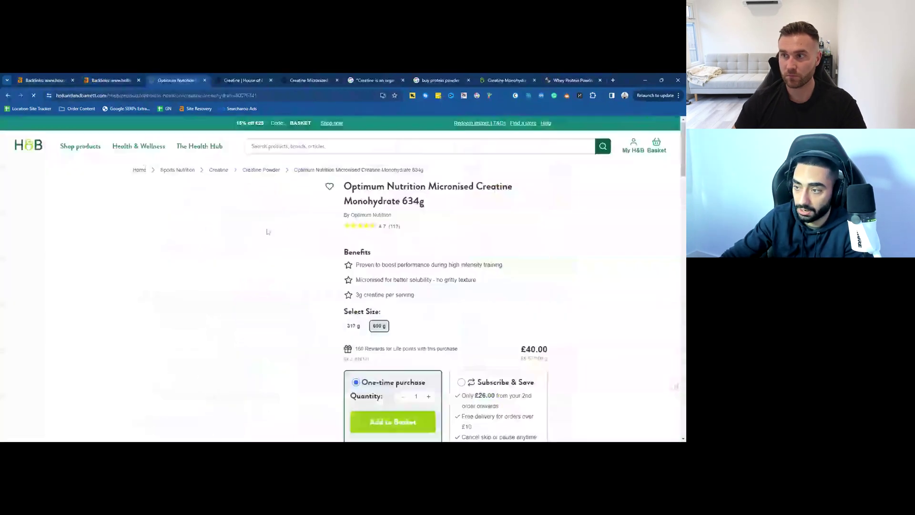
{"action": "scroll", "coordinate": [472, 231], "scroll_direction": "down", "scroll_amount": 2}
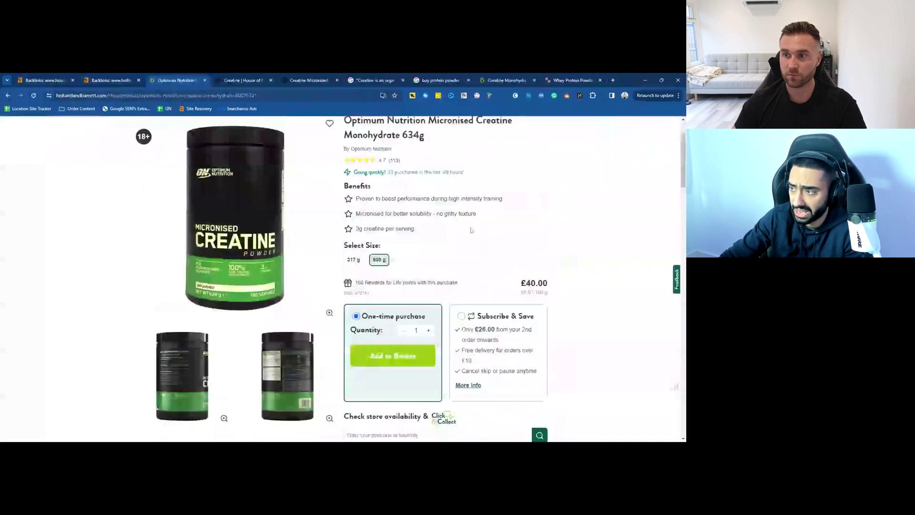
{"action": "scroll", "coordinate": [471, 231], "scroll_direction": "up", "scroll_amount": 1}
{"action": "left_click", "coordinate": [227, 78]}
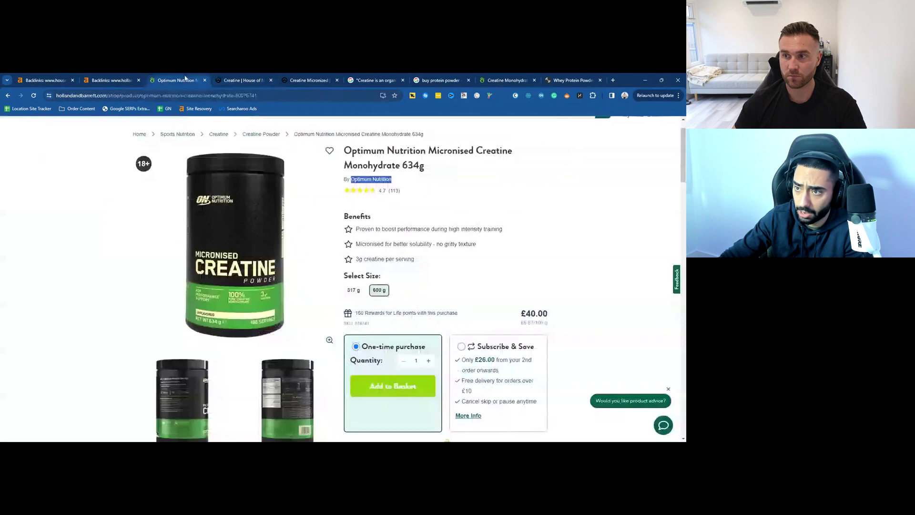
{"action": "left_click", "coordinate": [185, 78]}
- Select the Optimum Nutrition brand name and expand the product's Description to read it
{"action": "triple_click", "coordinate": [374, 180]}
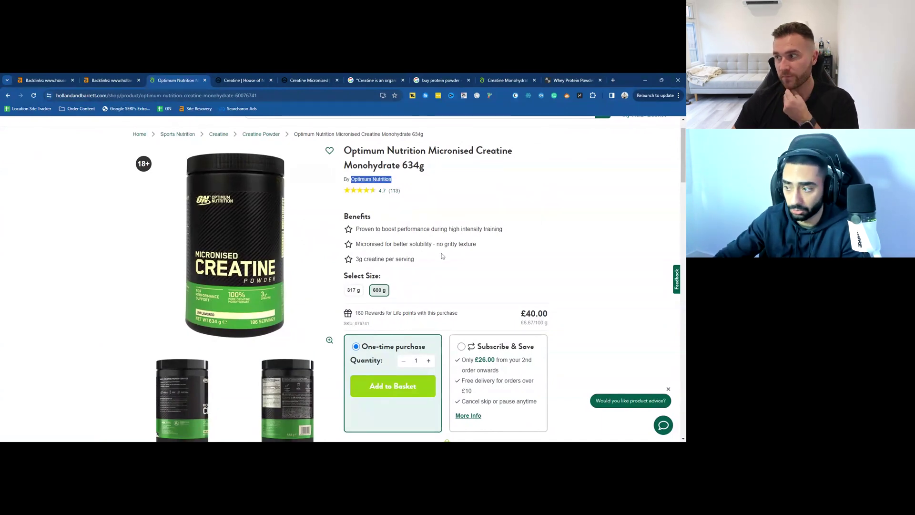
{"action": "scroll", "coordinate": [435, 277], "scroll_direction": "down", "scroll_amount": 5}
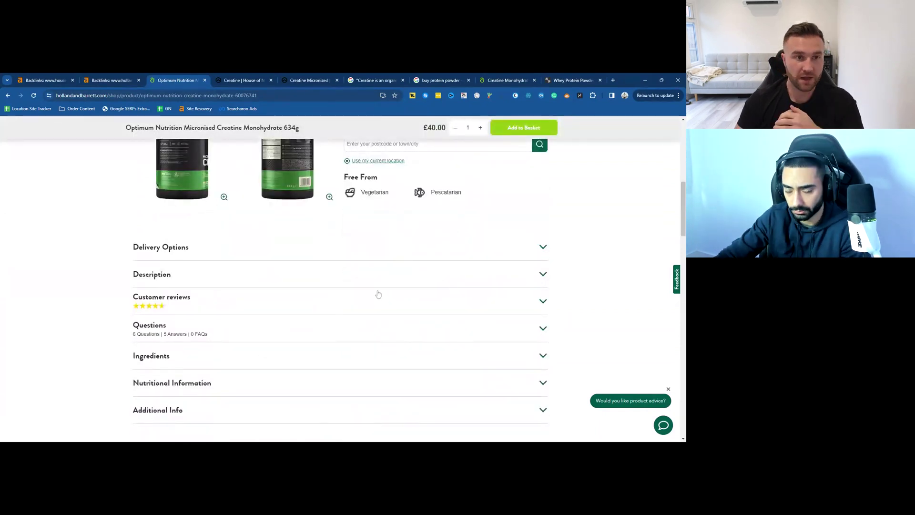
{"action": "left_click", "coordinate": [282, 278]}
{"action": "scroll", "coordinate": [299, 275], "scroll_direction": "down", "scroll_amount": 1}
{"action": "scroll", "coordinate": [299, 275], "scroll_direction": "down", "scroll_amount": 2}
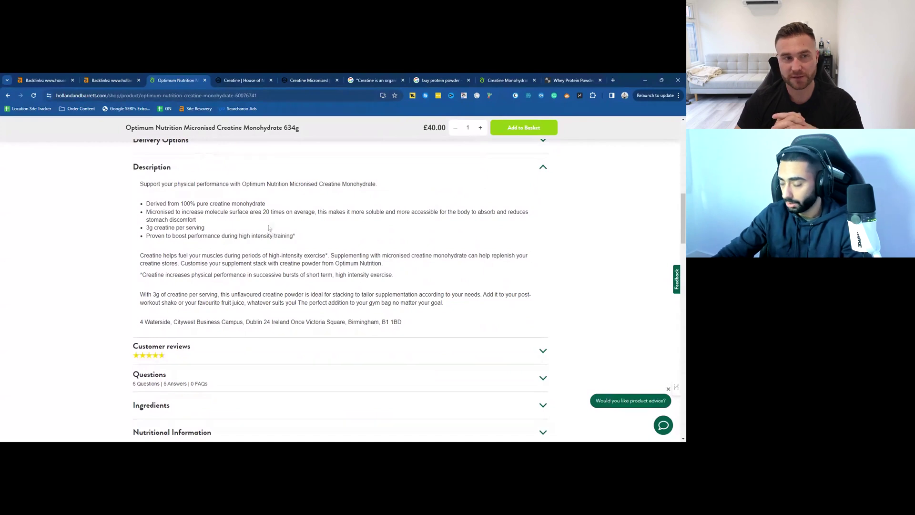
{"action": "scroll", "coordinate": [270, 234], "scroll_direction": "up", "scroll_amount": 4}
- Load the houseofnutrition.eu root-domain overview by removing 'creatine' from the target URL
{"action": "left_click", "coordinate": [39, 80]}
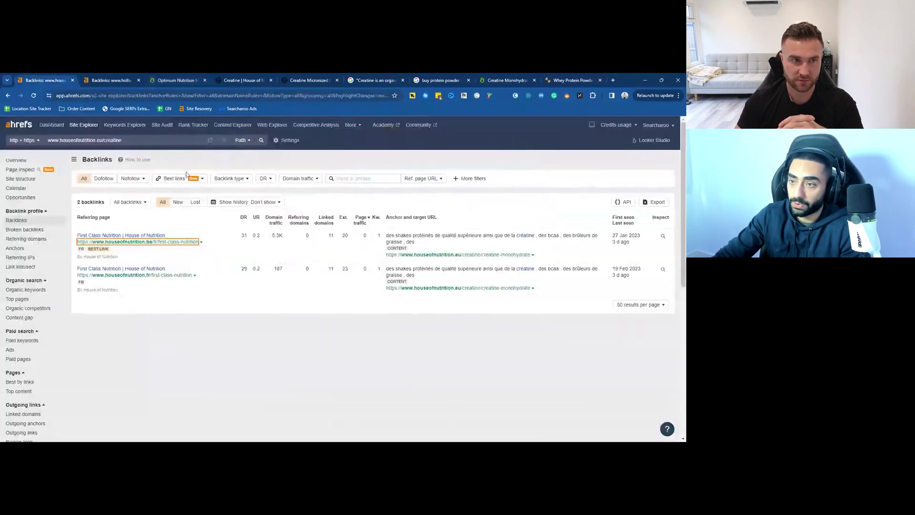
{"action": "left_click", "coordinate": [19, 162]}
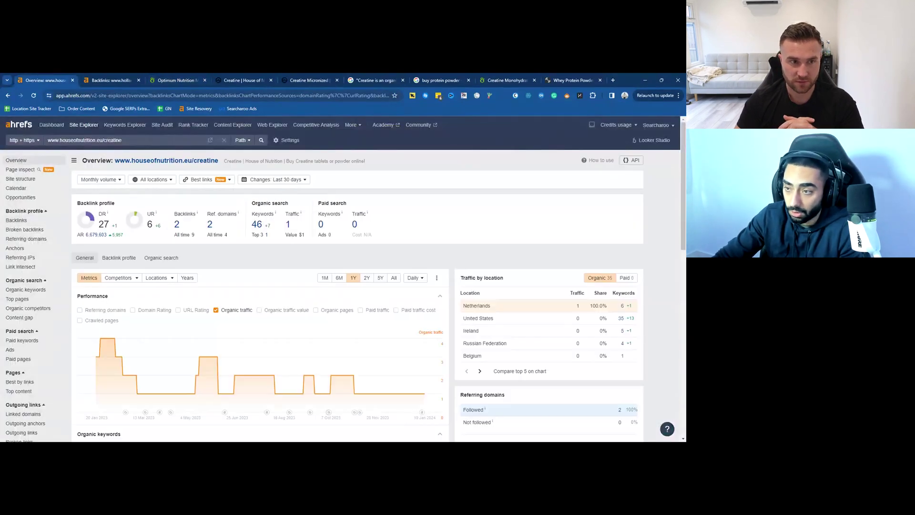
{"action": "key", "text": "BackSpace"}
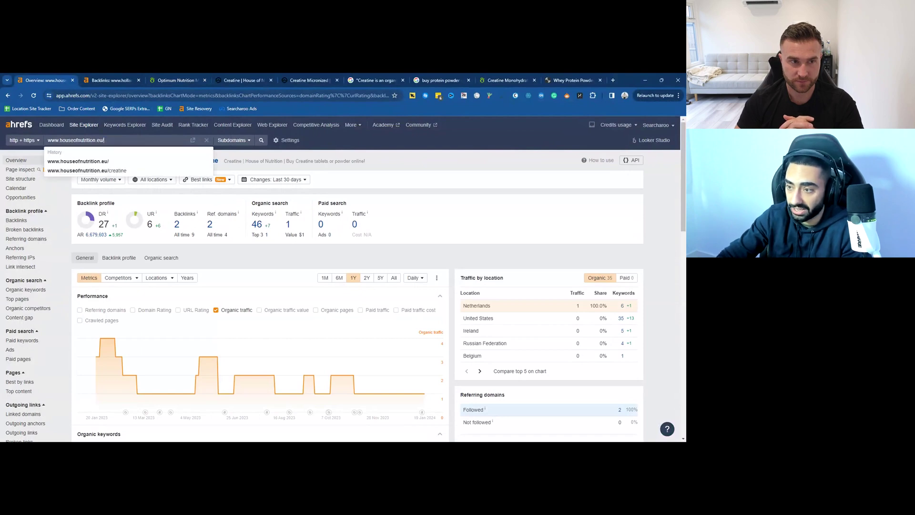
{"action": "left_click", "coordinate": [261, 140]}
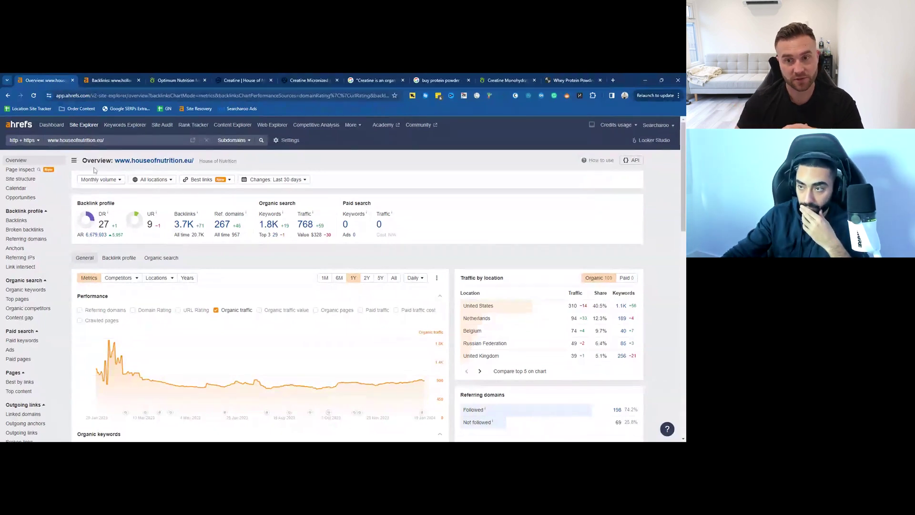
- From the House of Nutrition creatine collection, open the Applied Nutrition Creatine Monohydrate product page
{"action": "left_click", "coordinate": [175, 80]}
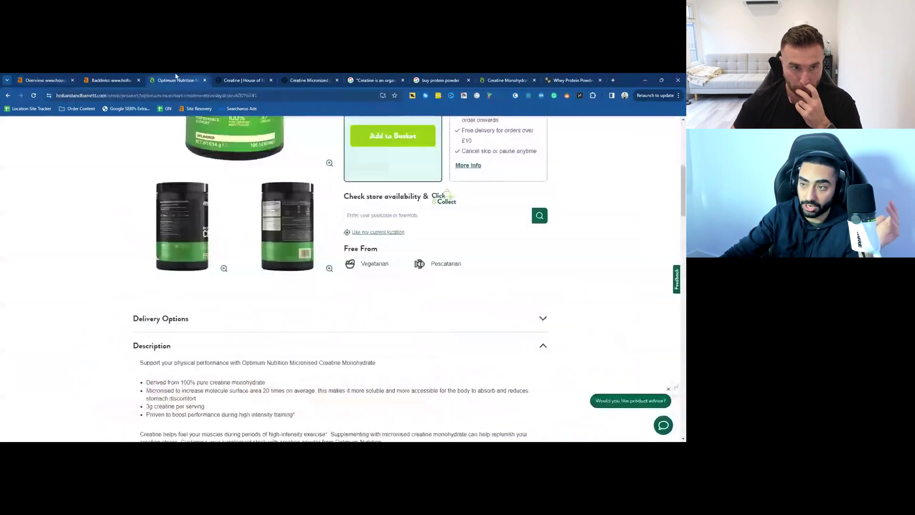
{"action": "left_click", "coordinate": [242, 80]}
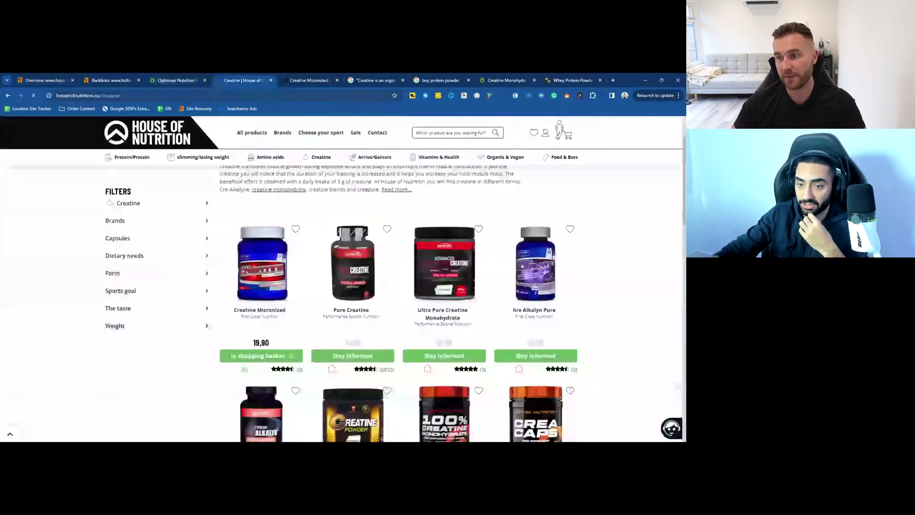
{"action": "mouse_move", "coordinate": [134, 187]}
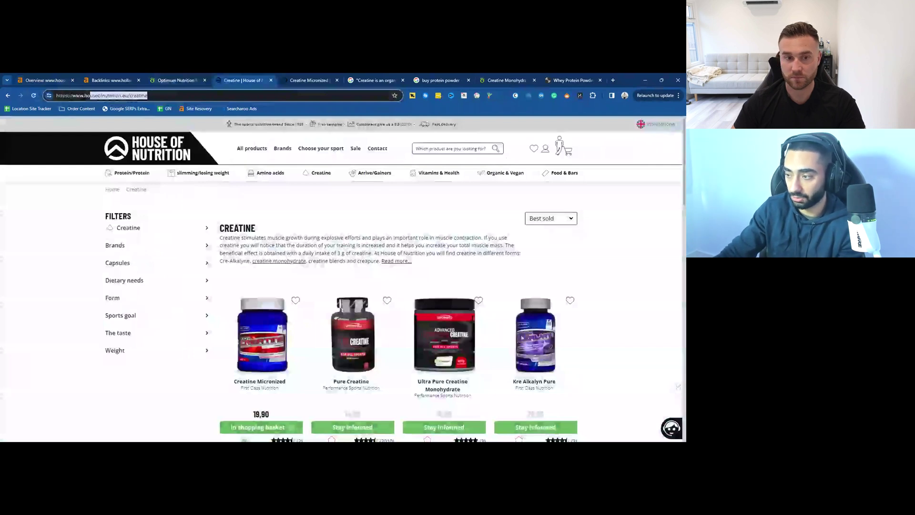
{"action": "scroll", "coordinate": [238, 266], "scroll_direction": "down", "scroll_amount": 2}
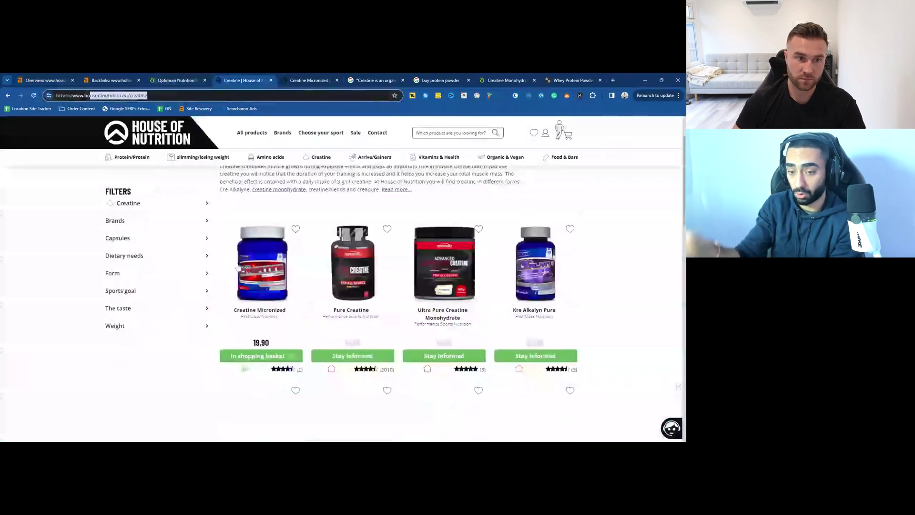
{"action": "scroll", "coordinate": [238, 266], "scroll_direction": "down", "scroll_amount": 8}
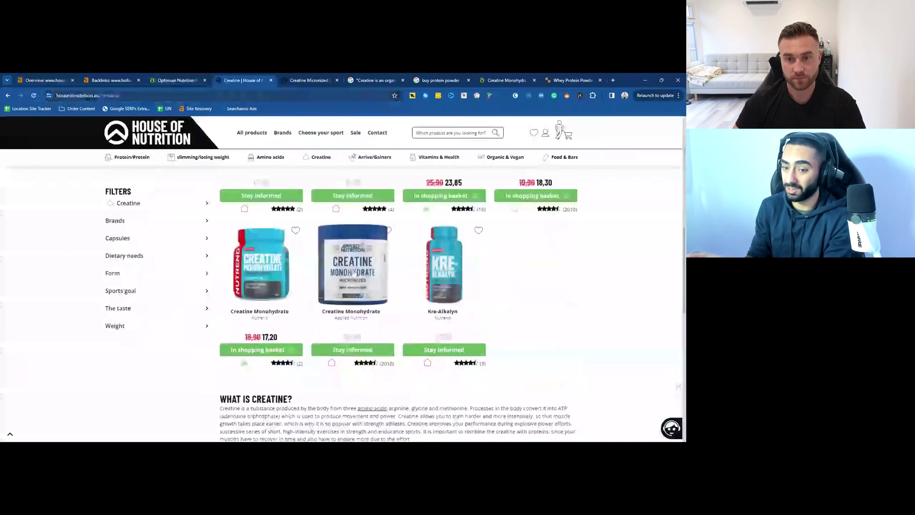
{"action": "left_click", "coordinate": [353, 267]}
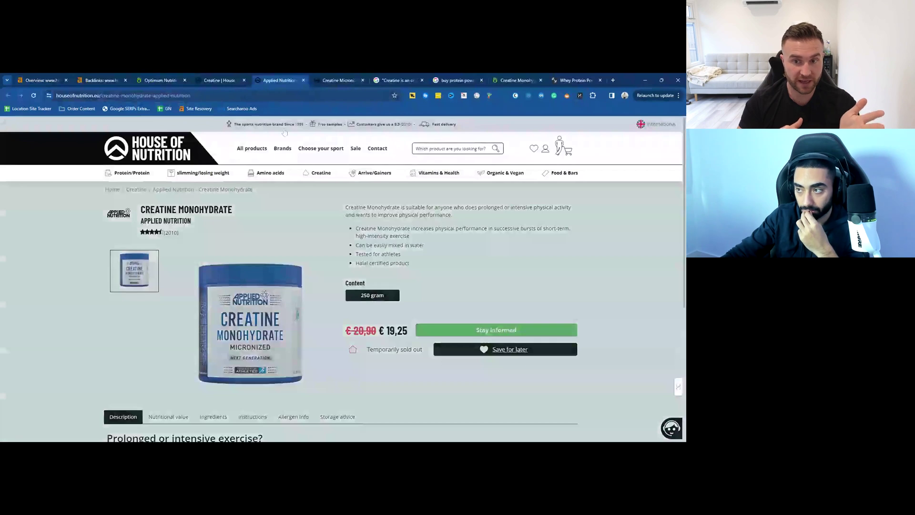
- Close the Applied Nutrition product tab and scroll the Creatine category down to its 'What is creatine?' text
{"action": "left_click", "coordinate": [219, 81]}
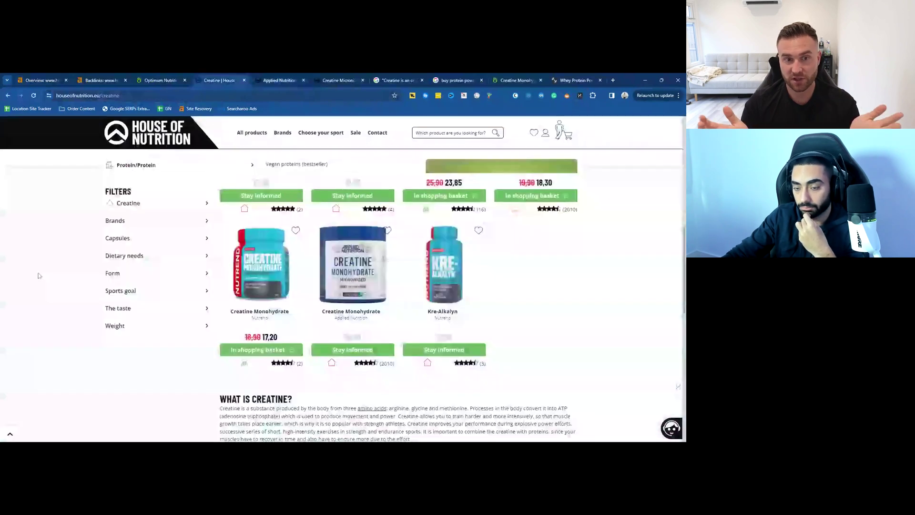
{"action": "middle_click", "coordinate": [278, 78]}
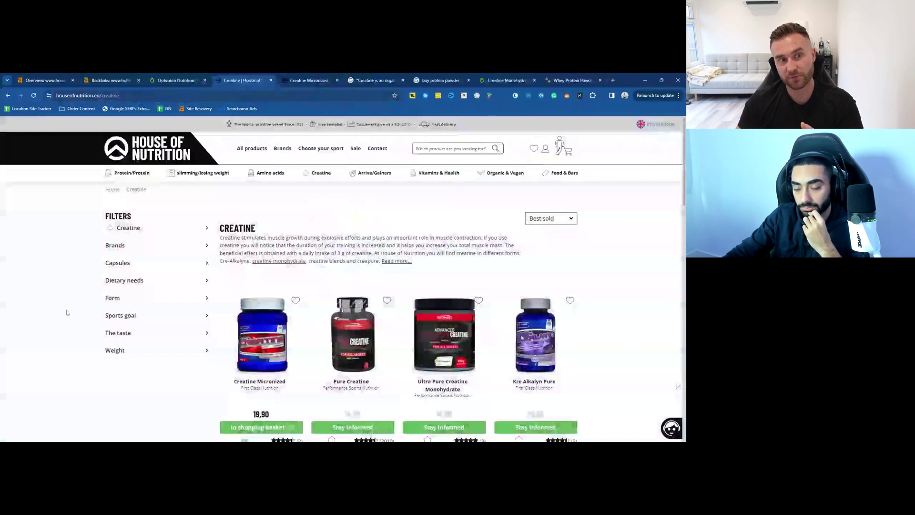
{"action": "scroll", "coordinate": [68, 312], "scroll_direction": "down", "scroll_amount": 5}
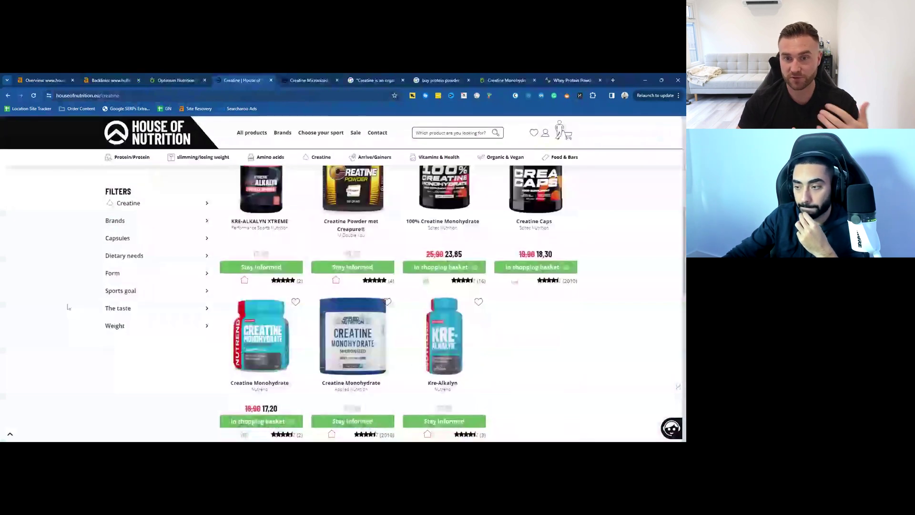
{"action": "scroll", "coordinate": [68, 307], "scroll_direction": "down", "scroll_amount": 4}
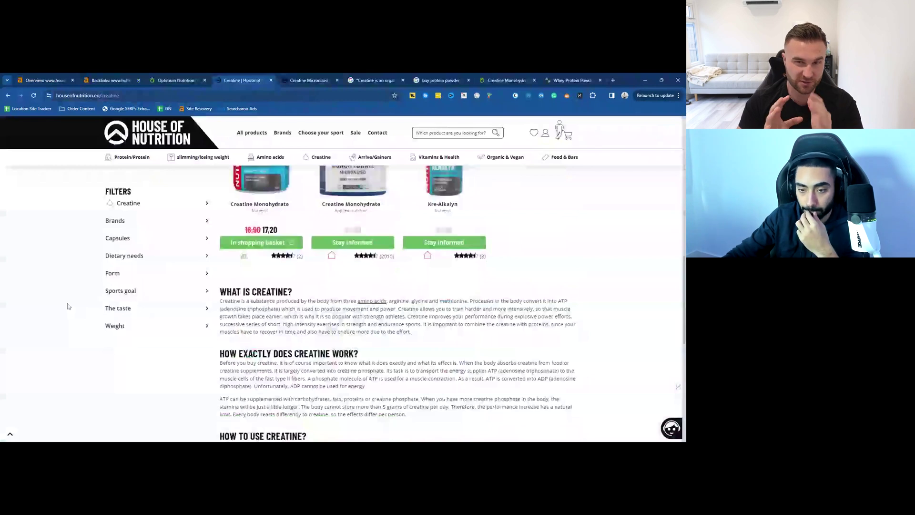
{"action": "scroll", "coordinate": [69, 307], "scroll_direction": "down", "scroll_amount": 2}
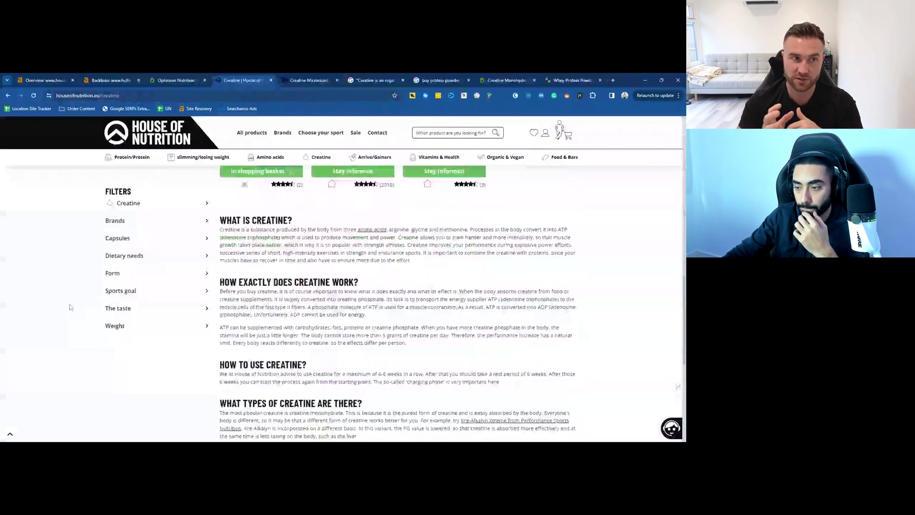
{"action": "scroll", "coordinate": [70, 307], "scroll_direction": "down", "scroll_amount": 5}
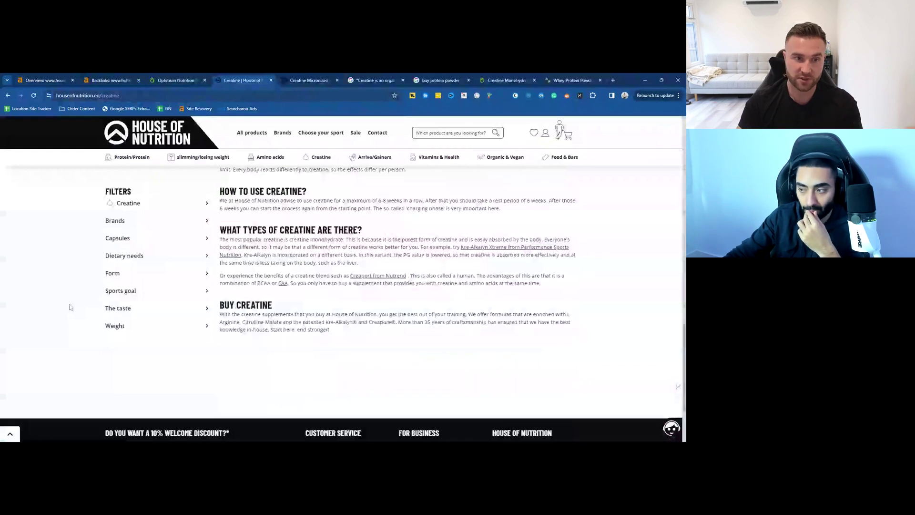
{"action": "scroll", "coordinate": [69, 307], "scroll_direction": "up", "scroll_amount": 10}
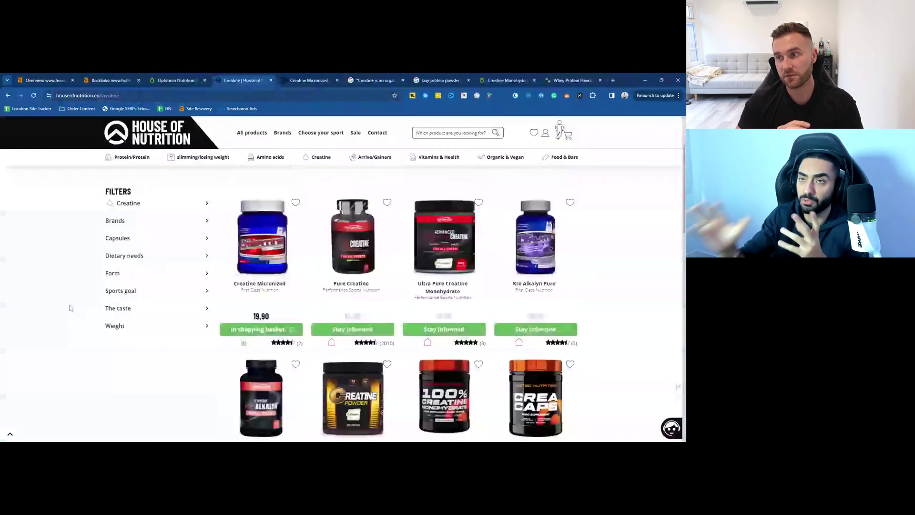
{"action": "scroll", "coordinate": [70, 307], "scroll_direction": "down", "scroll_amount": 1}
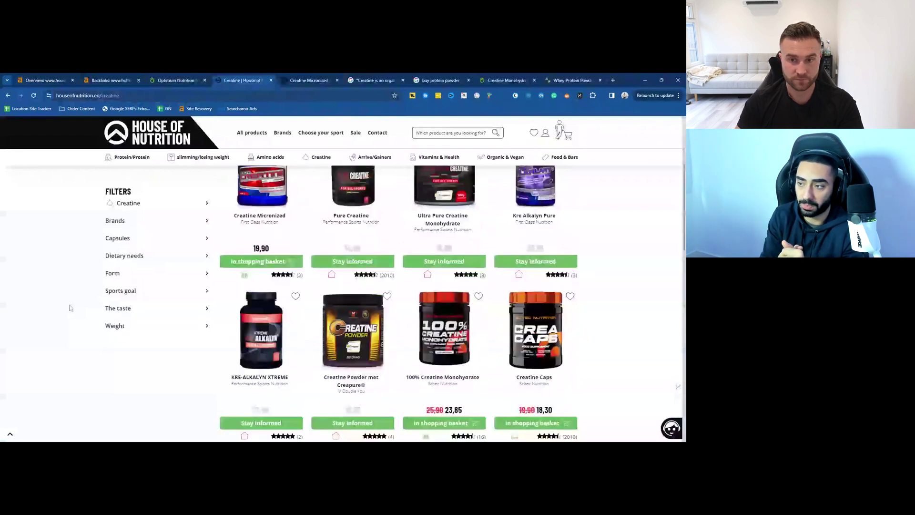
{"action": "scroll", "coordinate": [69, 307], "scroll_direction": "down", "scroll_amount": 5}
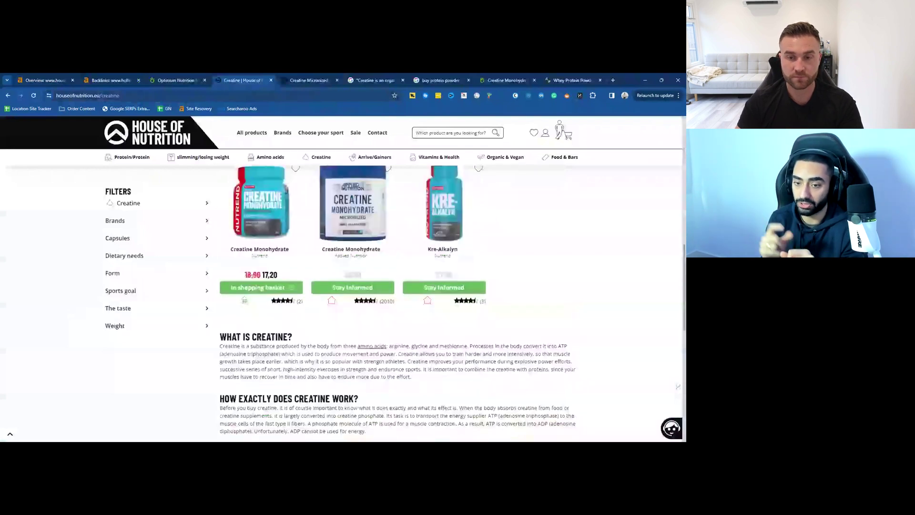